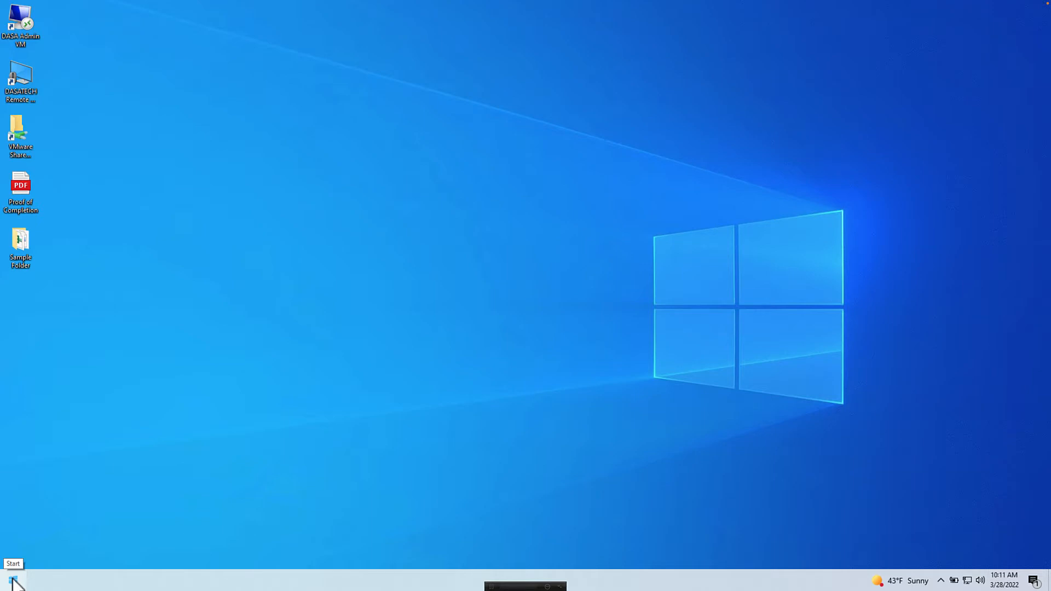
Step: Launch Google Drive for desktop from the Start menu and open its tray panel showing sign-in
click(13, 580)
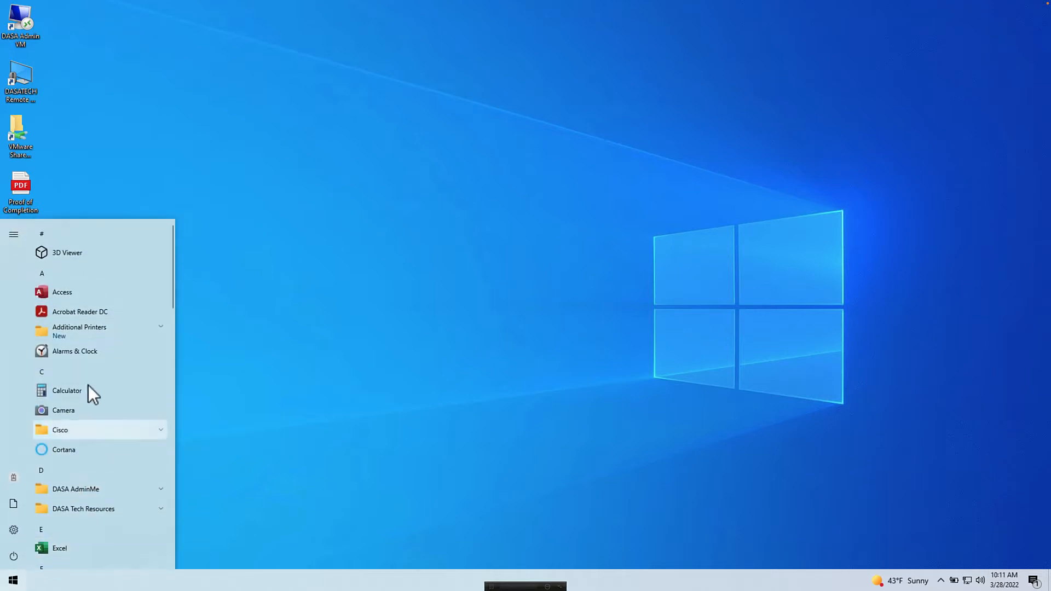
scroll(88, 369, down, 5)
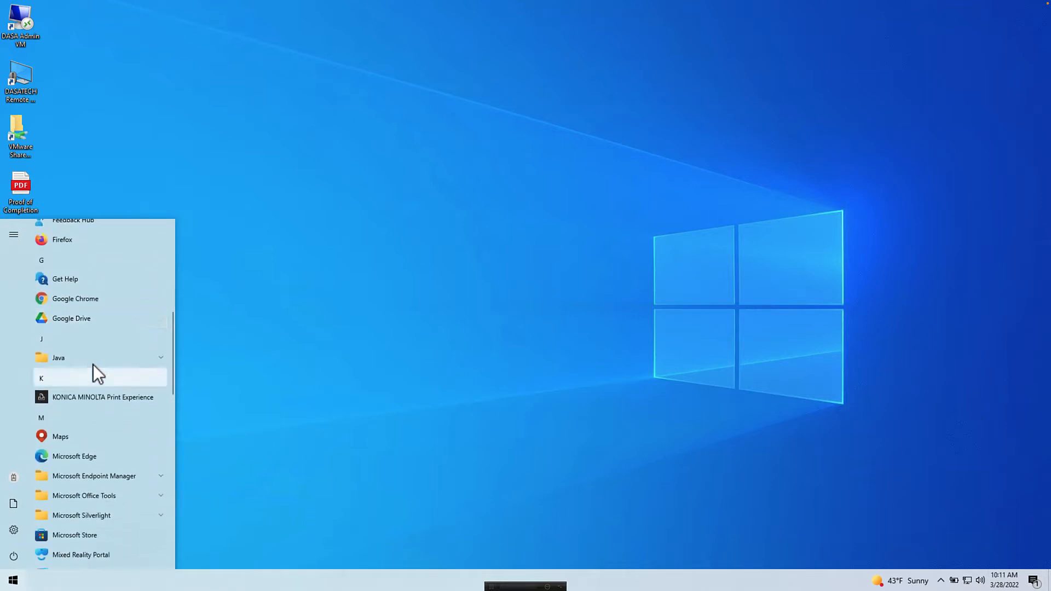
click(113, 315)
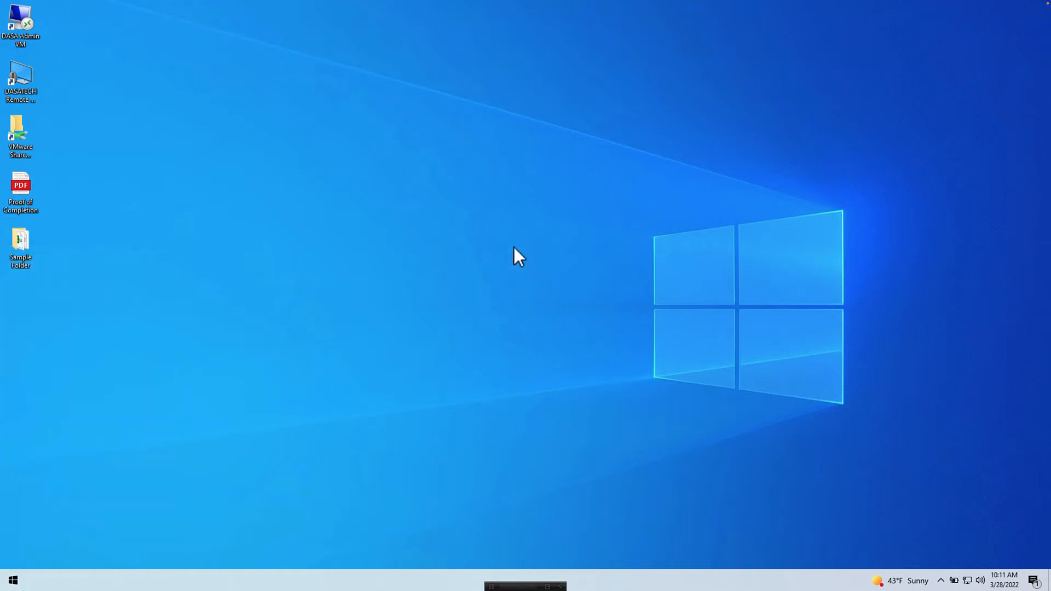
click(940, 581)
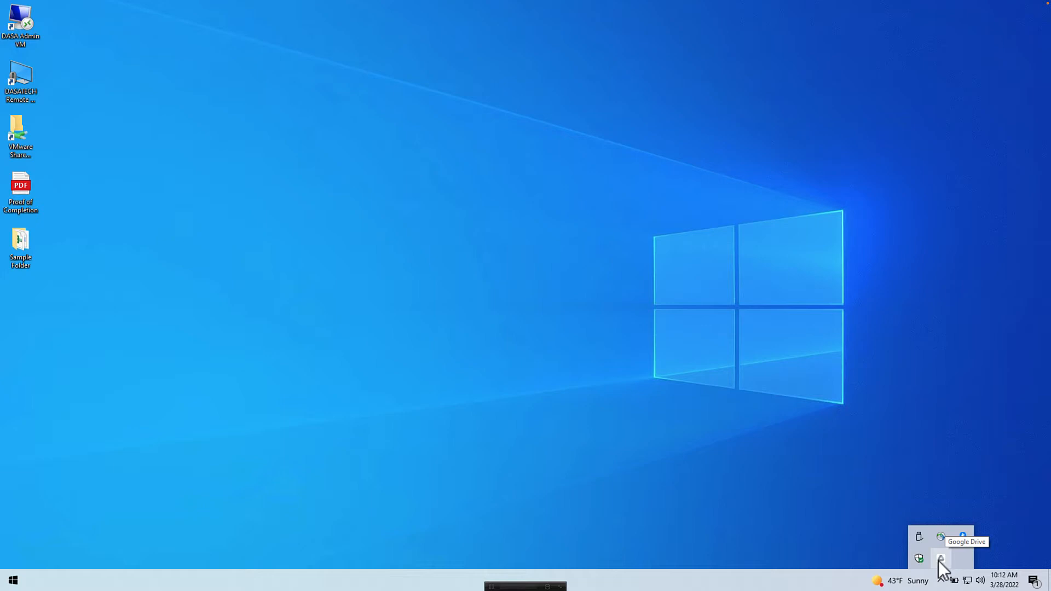
click(941, 559)
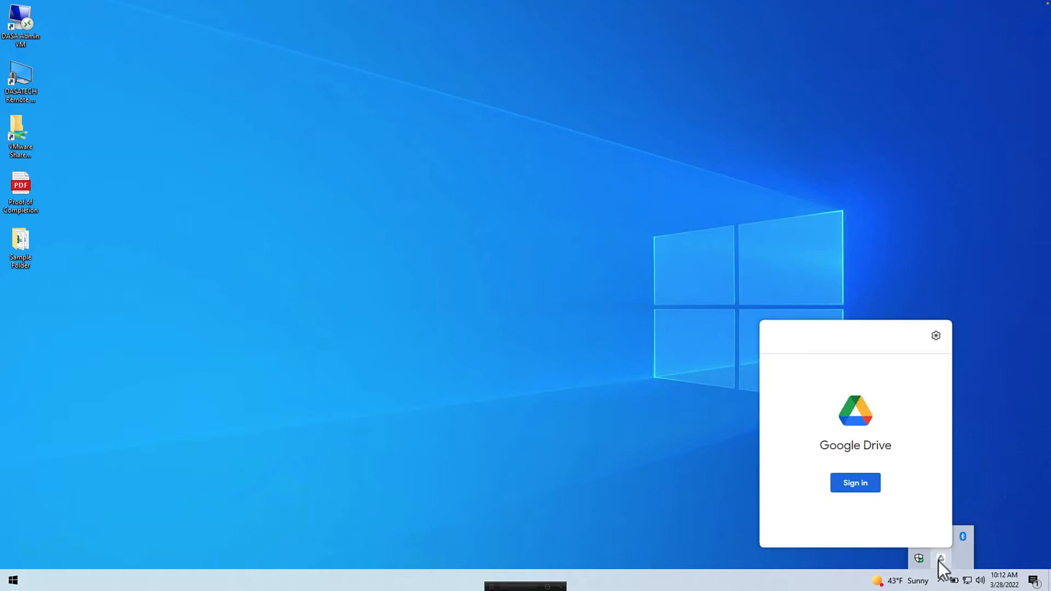
Step: Sign in with the account e-mail and password, approve Drive for desktop, and close the success tab
click(851, 483)
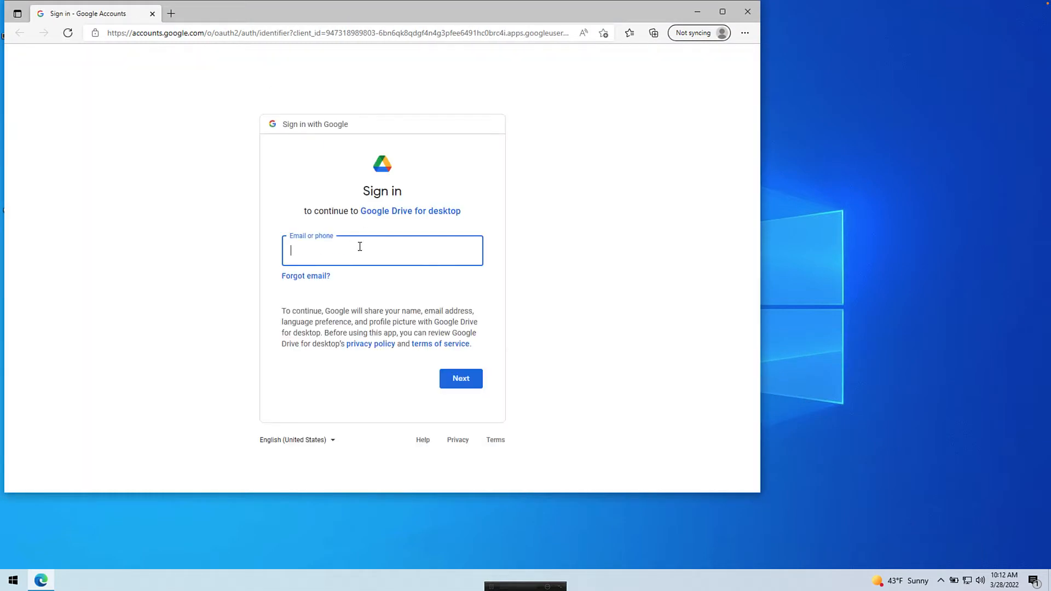
key(Return)
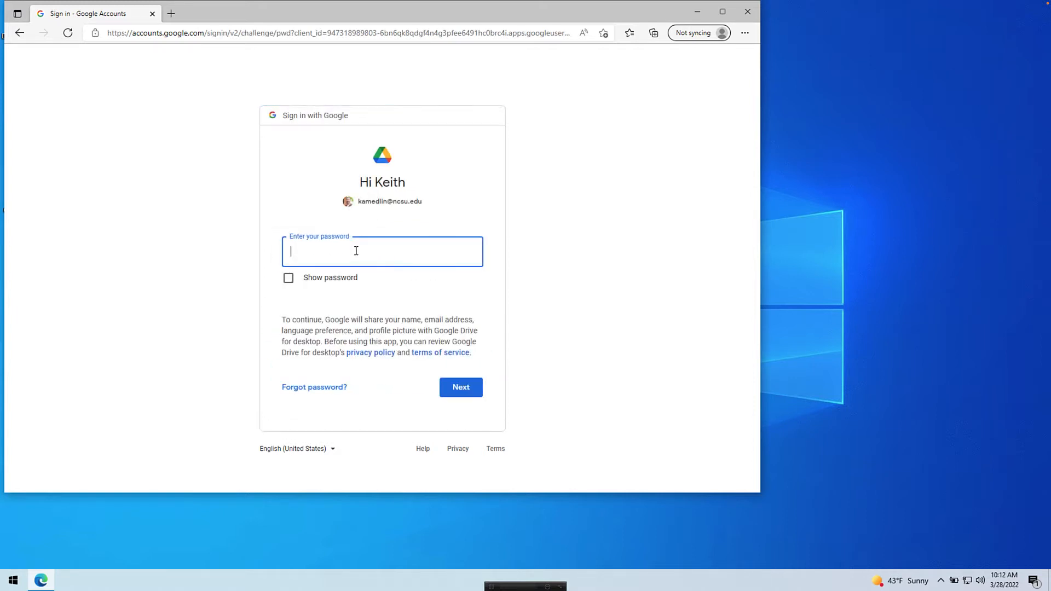
text(••••••••••••)
key(Return)
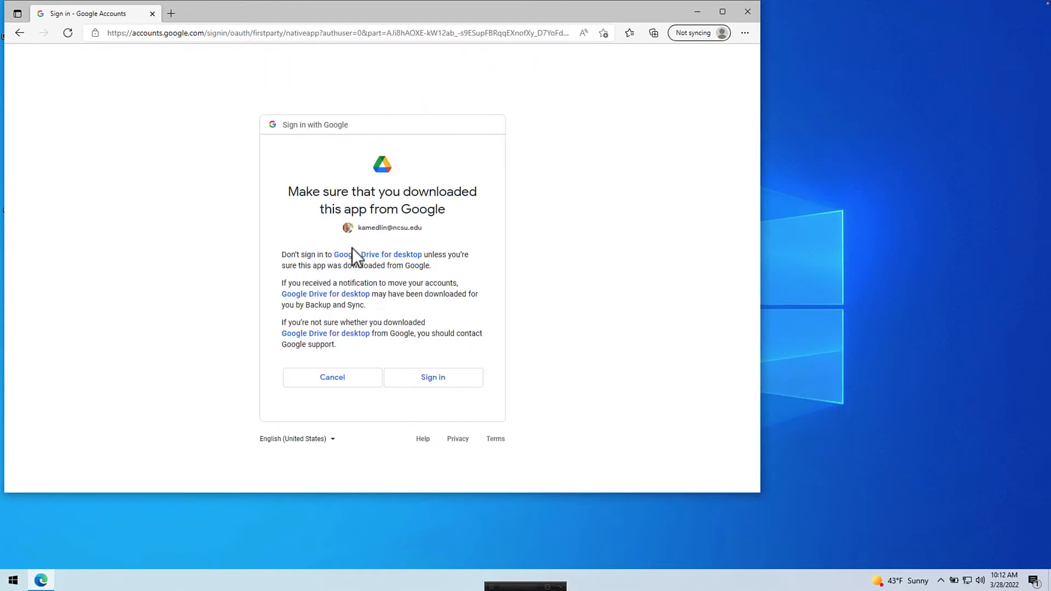
click(424, 377)
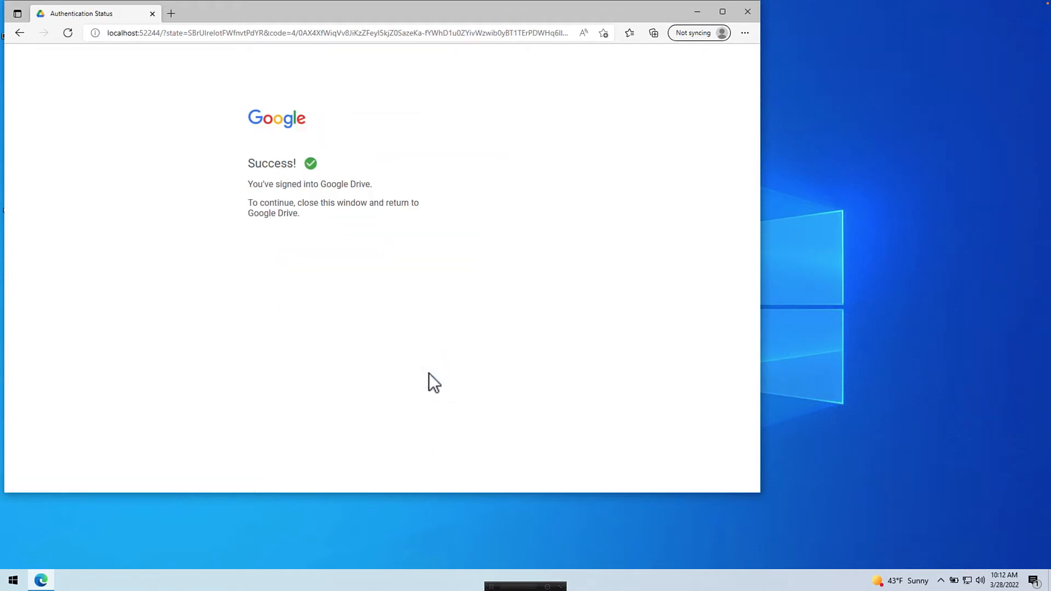
click(151, 14)
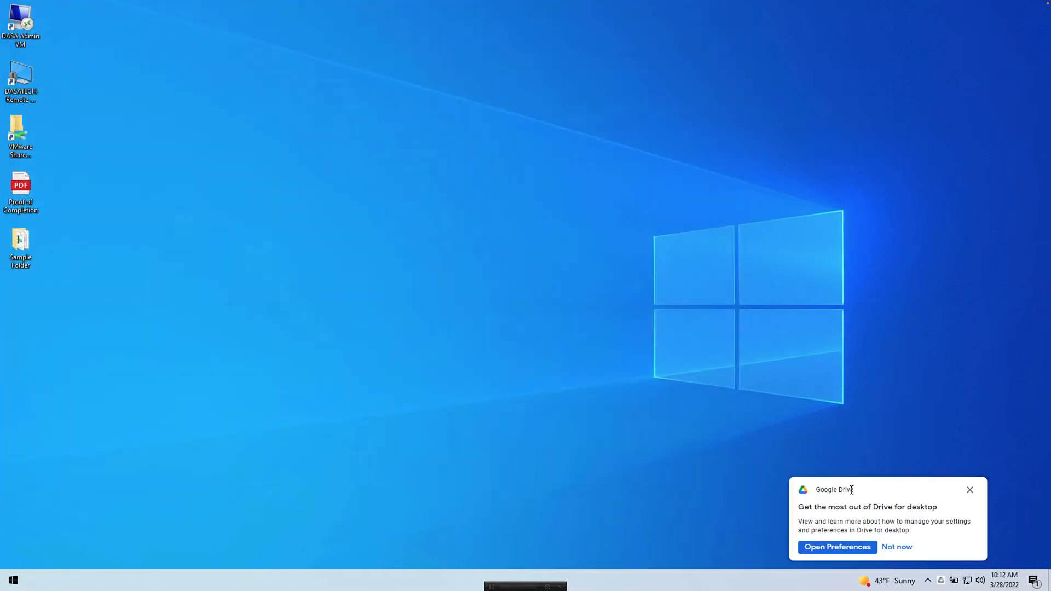
Step: Open Drive Preferences, complete the three-tip getting-started tour, and move the window upper left
click(824, 545)
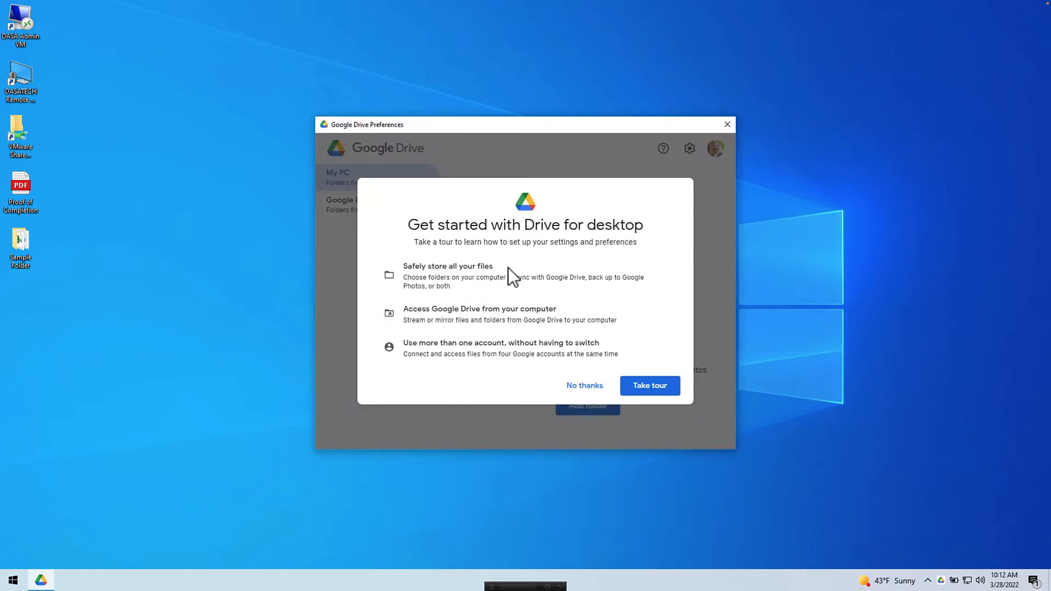
click(657, 383)
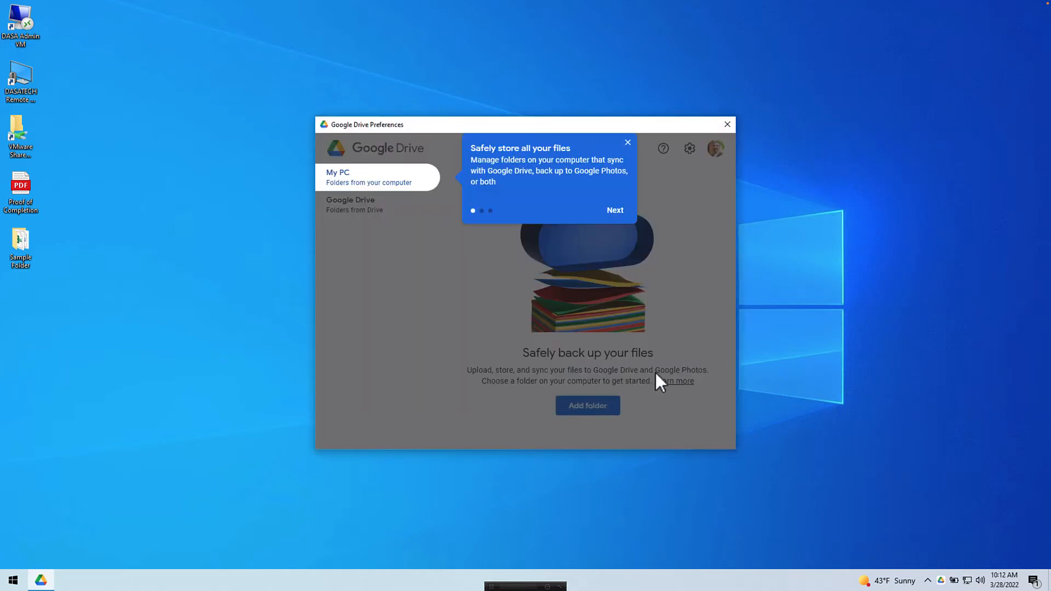
click(611, 210)
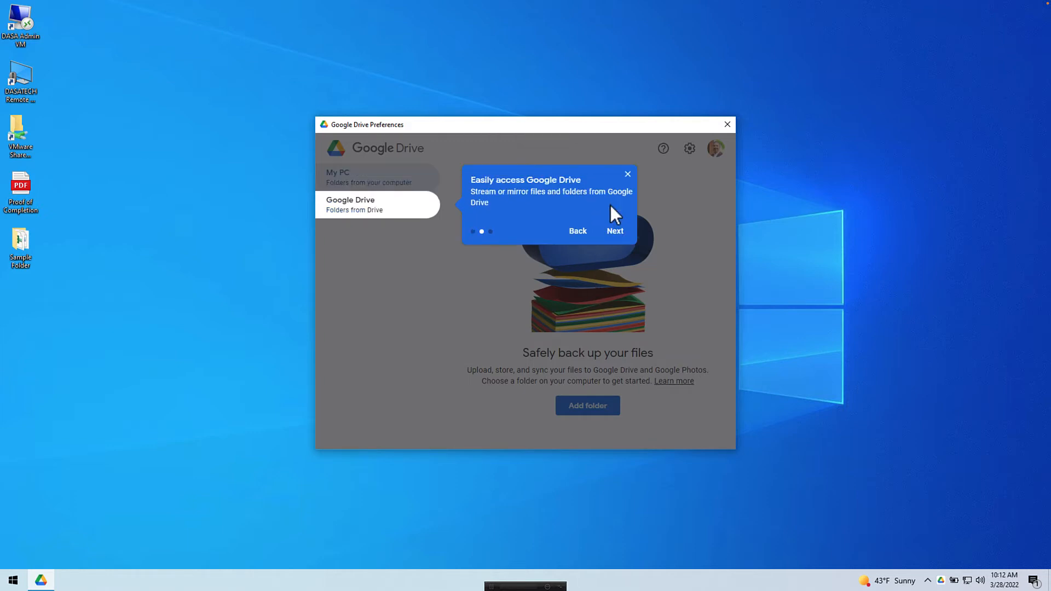
click(607, 230)
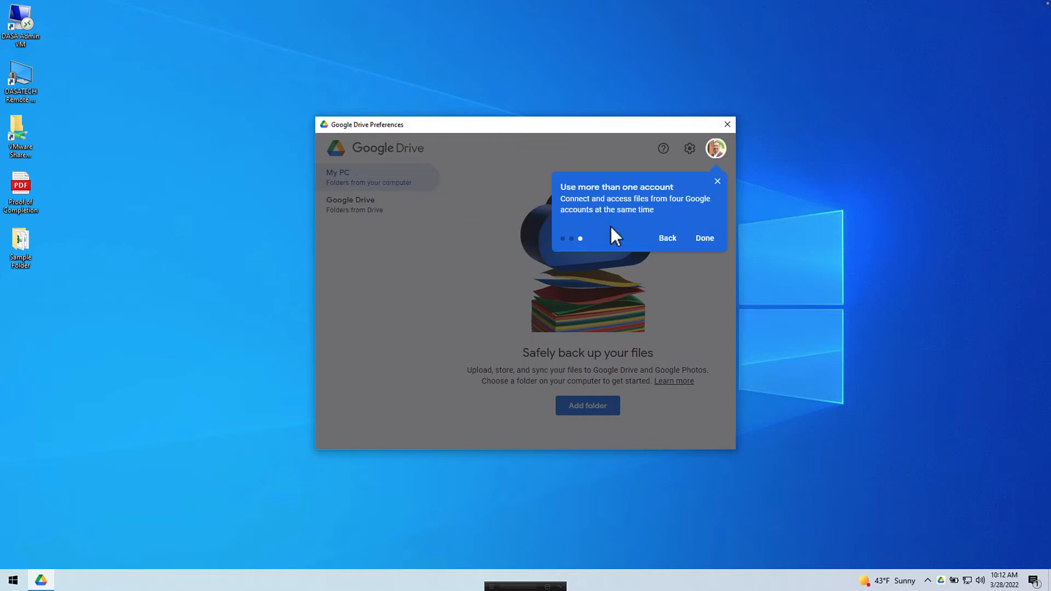
click(702, 236)
drag(537, 127, 387, 41)
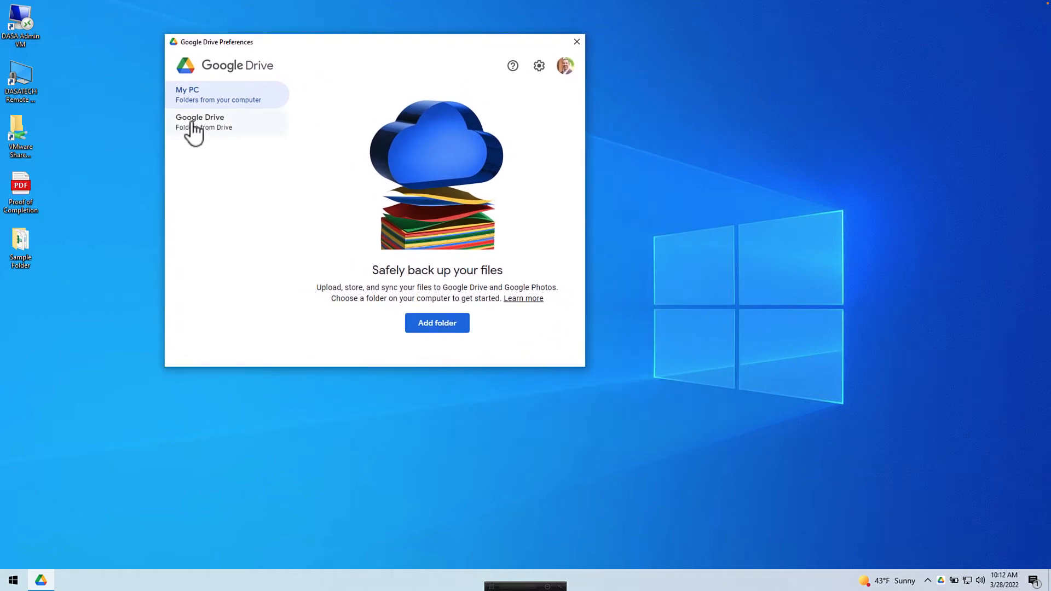
Step: In the Google Drive section, dismiss the syncing explanation and keep My Drive on Stream files
click(215, 126)
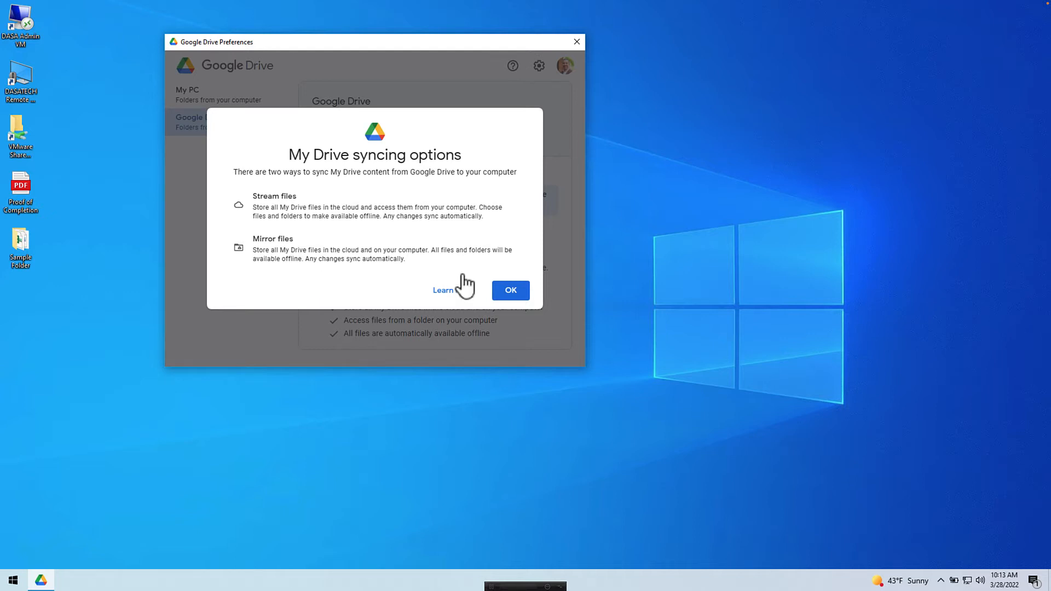
click(500, 289)
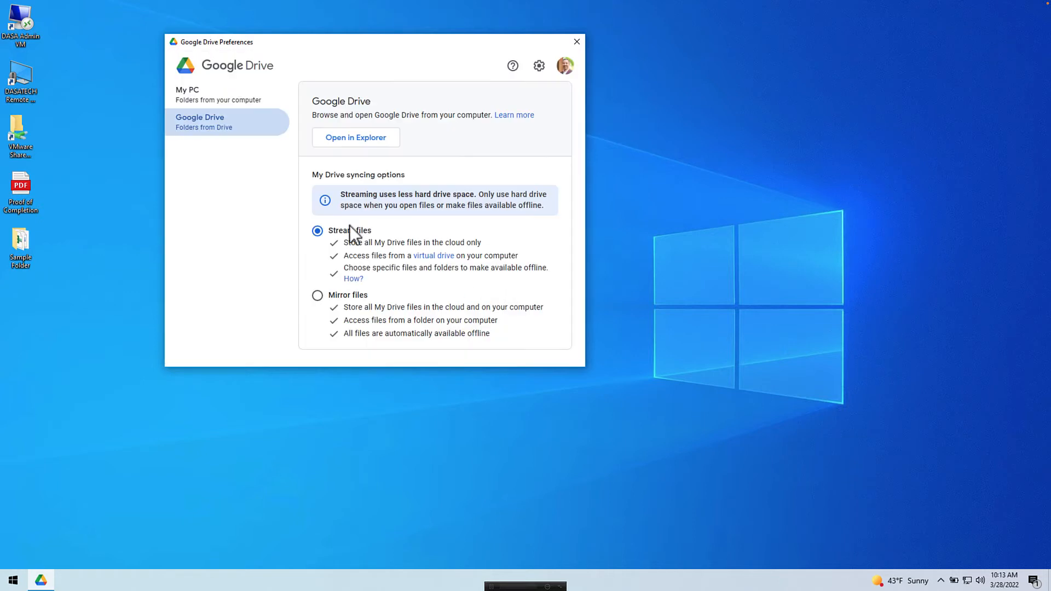
click(334, 225)
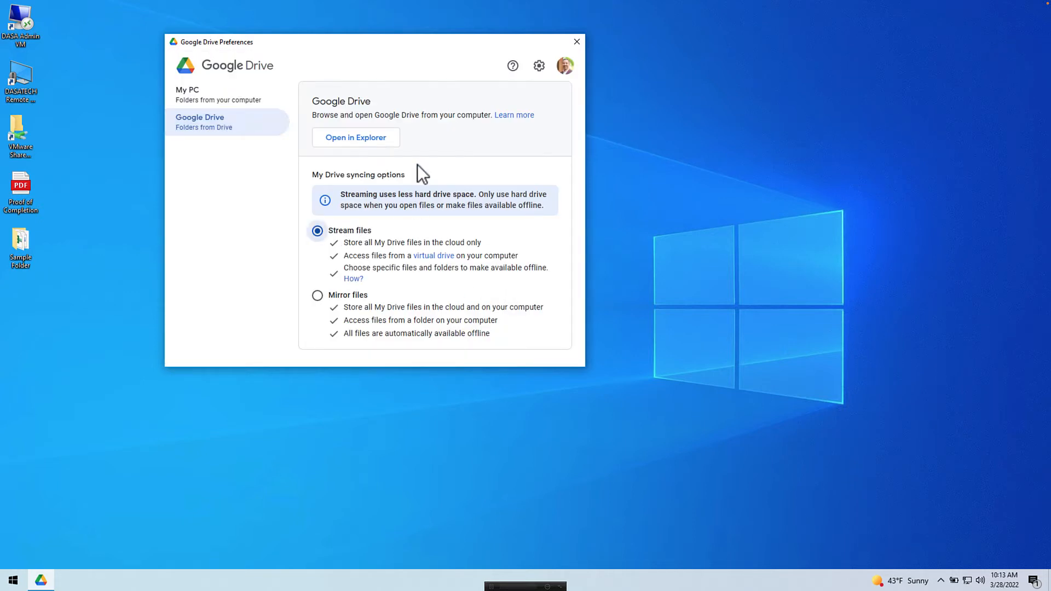
Step: Open the Google Drive virtual drive in File Explorer and arrange the windows side by side
click(381, 138)
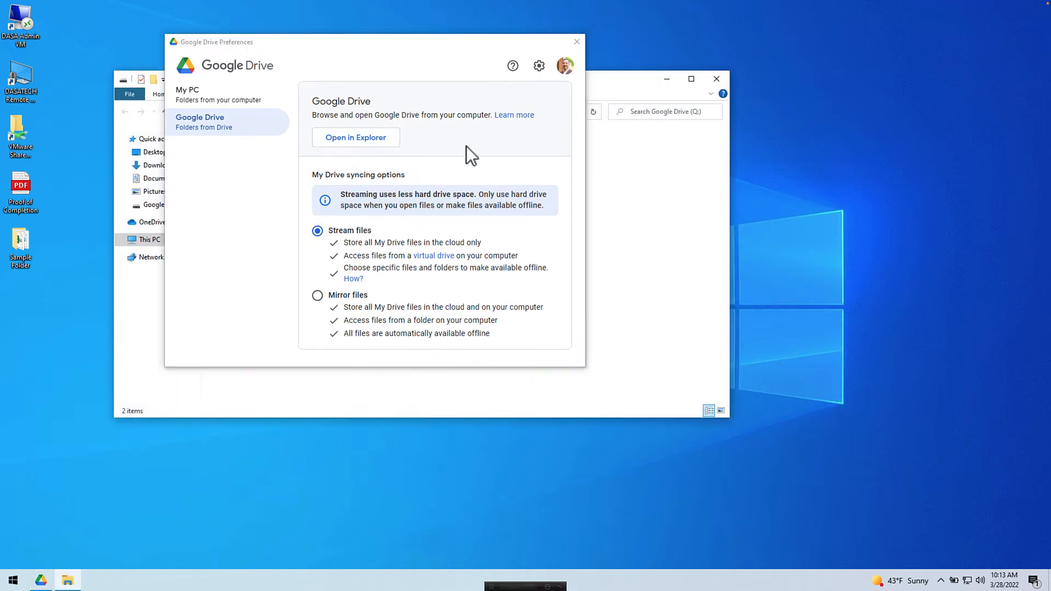
drag(521, 41, 851, 151)
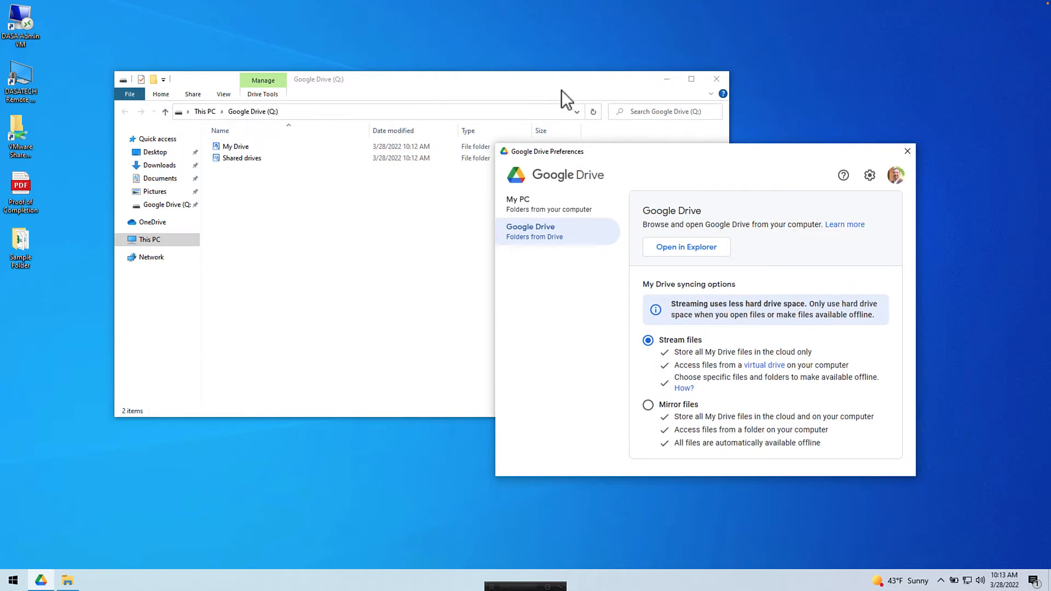
drag(602, 151, 814, 126)
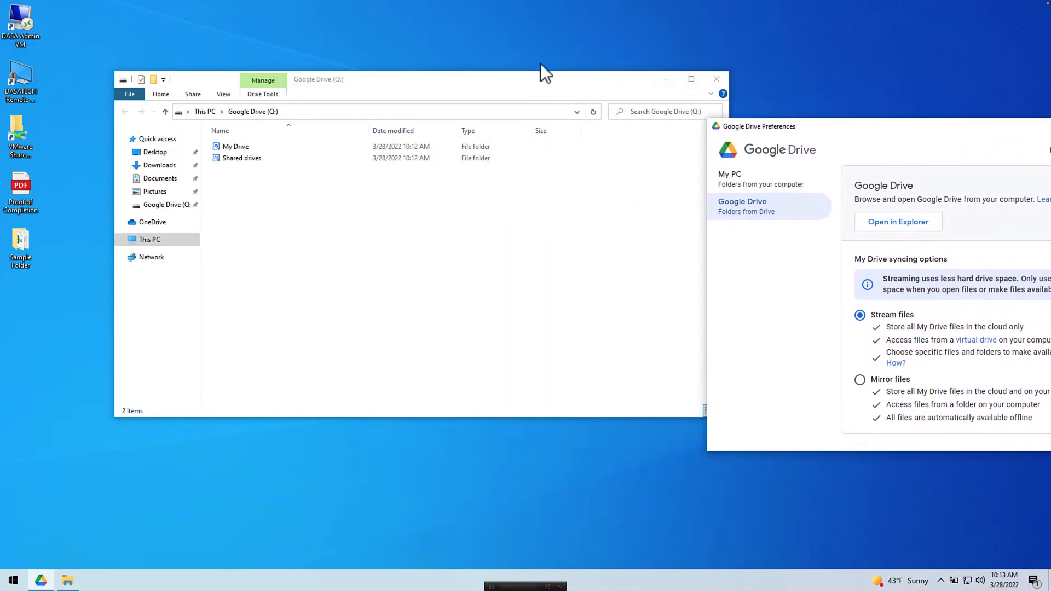
drag(541, 75, 473, 85)
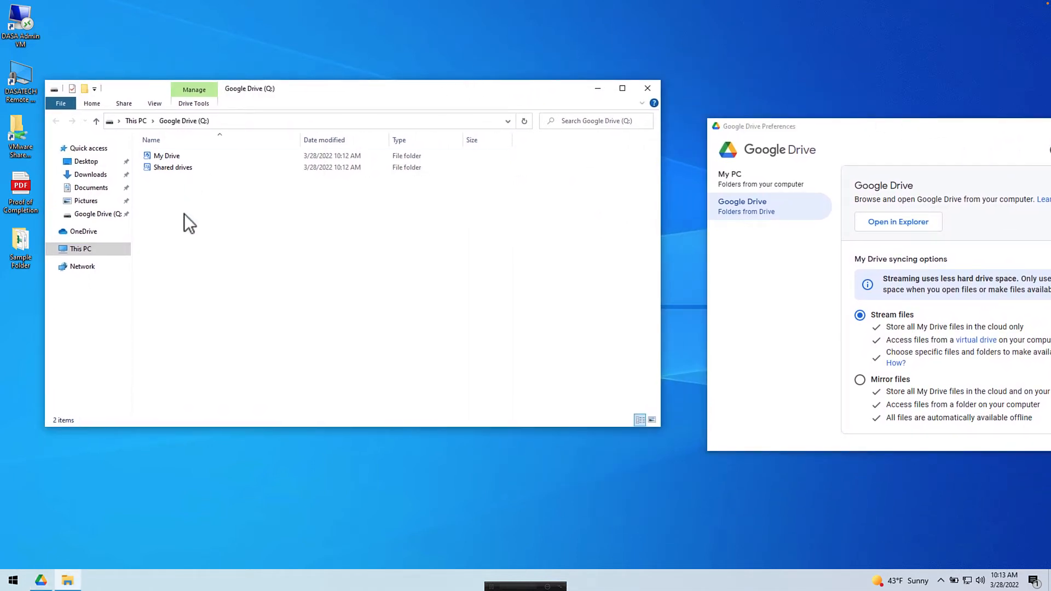
Step: Browse the Shared drives folder on the Google Drive drive, then return to its top
click(78, 215)
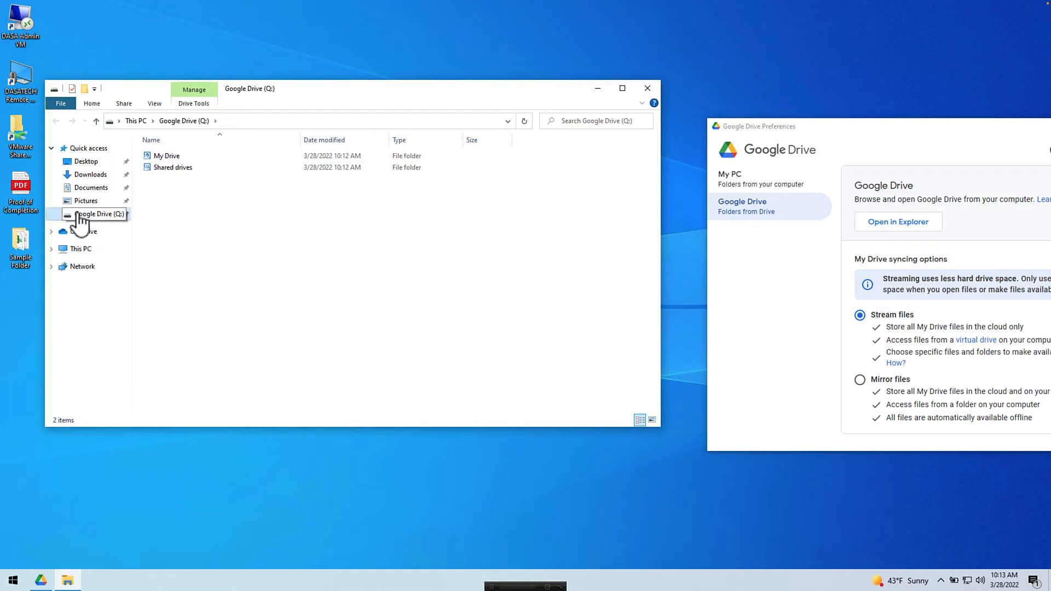
double_click(170, 167)
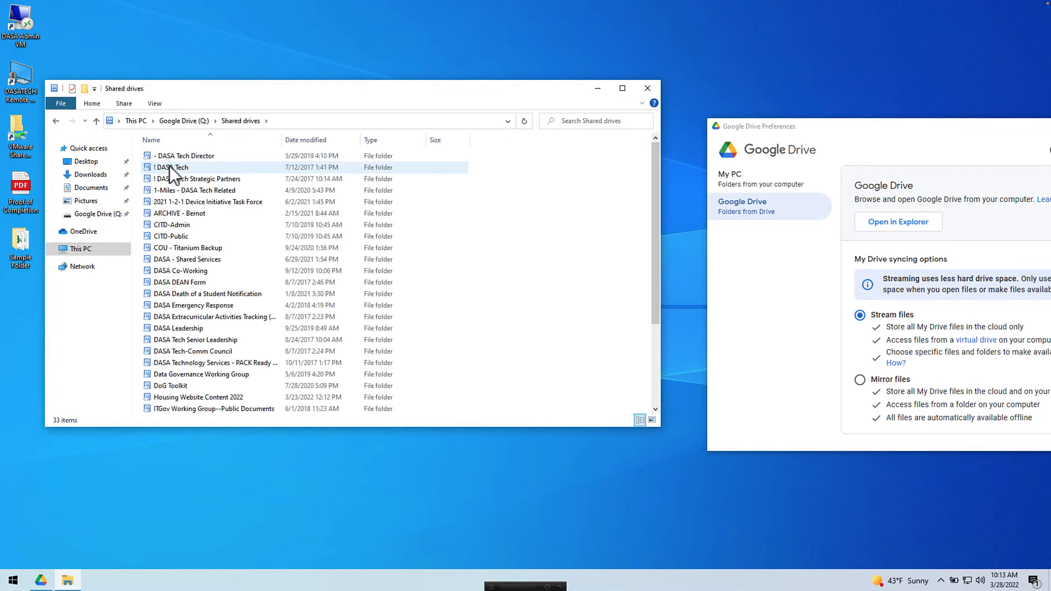
scroll(245, 276, down, 4)
scroll(245, 276, up, 4)
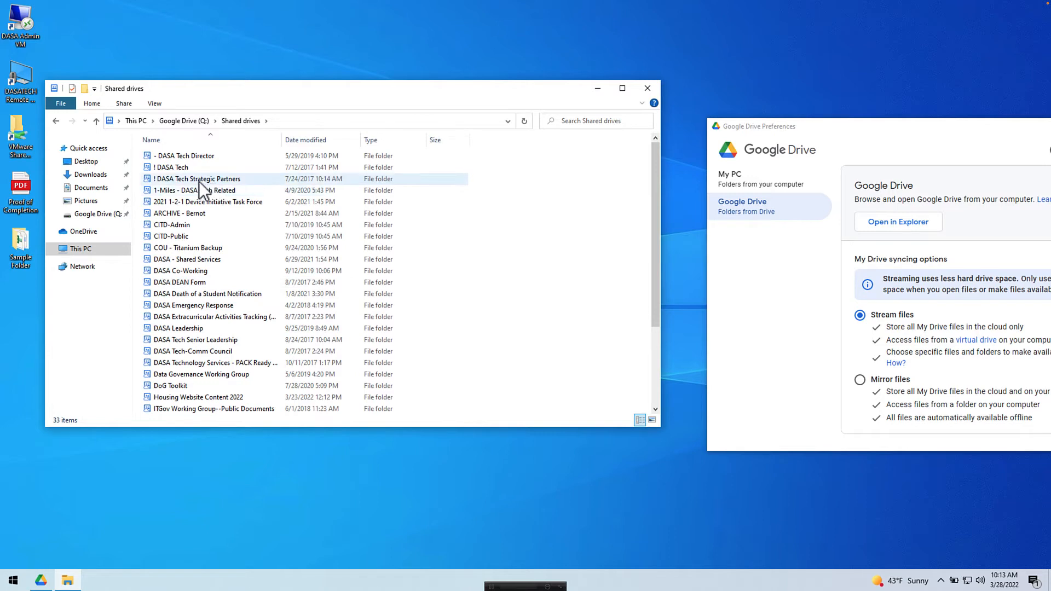
click(91, 214)
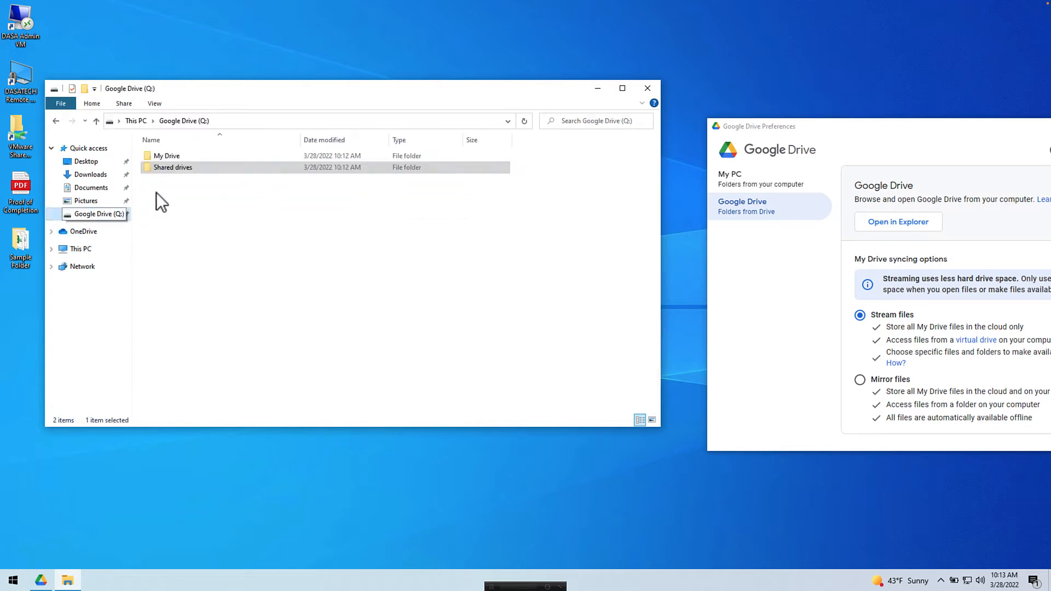
Step: Open My Drive, scroll through its 38 streamed items, and shift the window slightly right
double_click(186, 154)
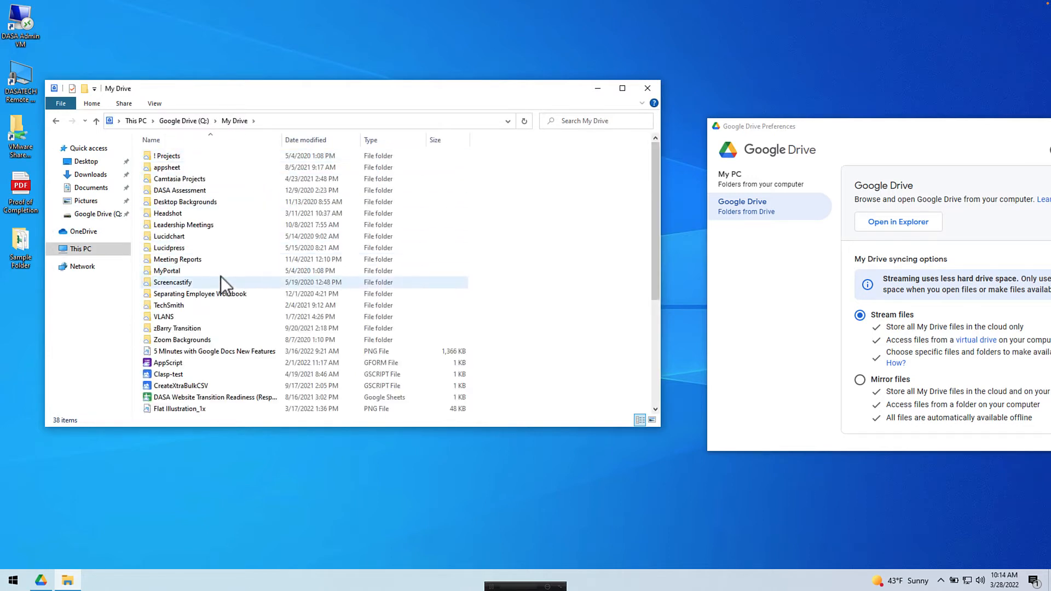
scroll(221, 275, down, 5)
scroll(227, 270, up, 5)
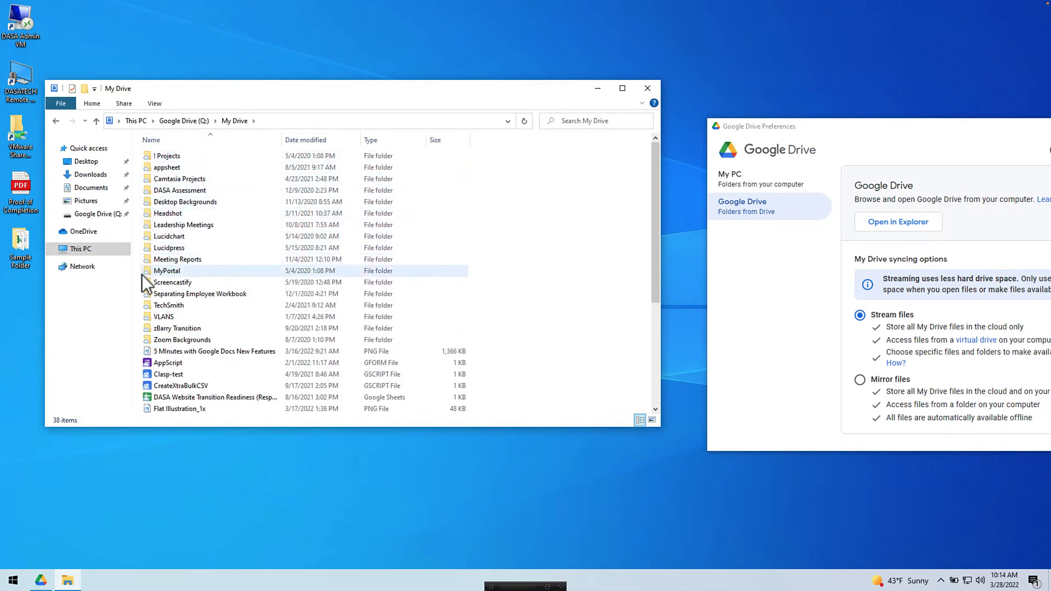
scroll(147, 374, down, 1)
scroll(144, 375, down, 4)
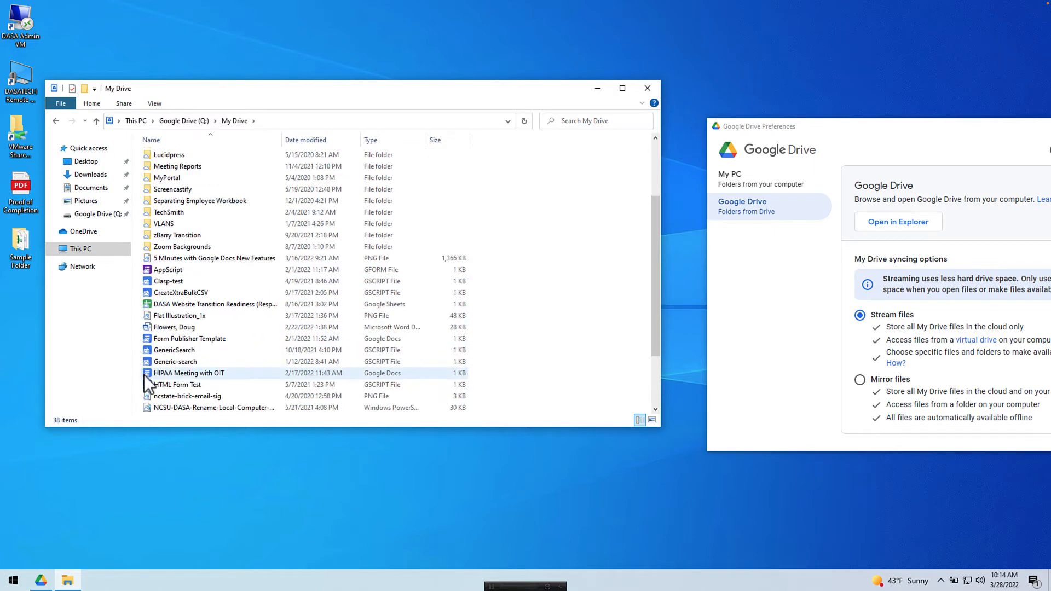
scroll(143, 375, up, 5)
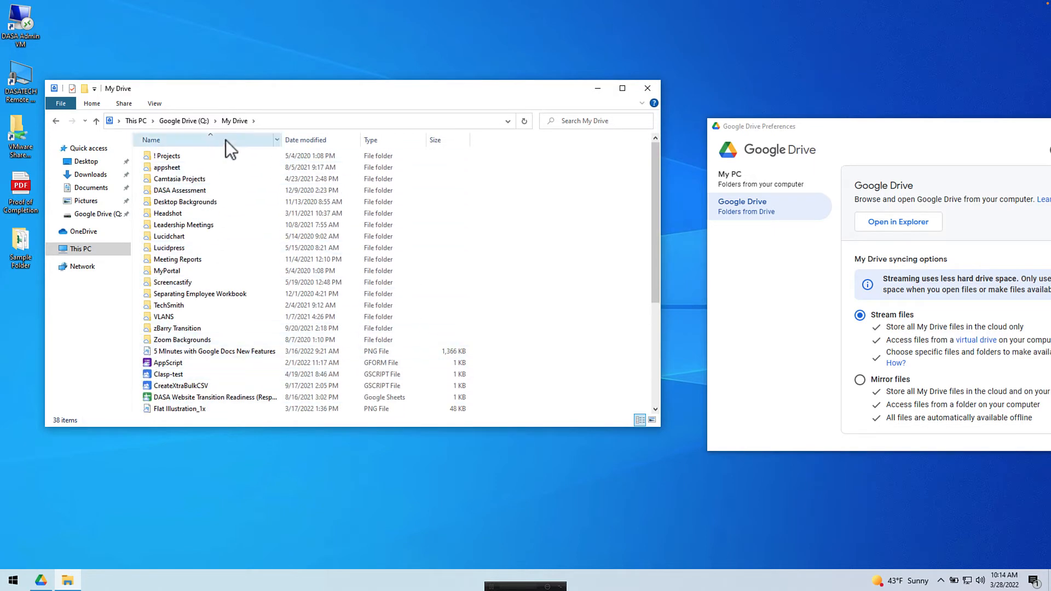
drag(235, 86, 263, 83)
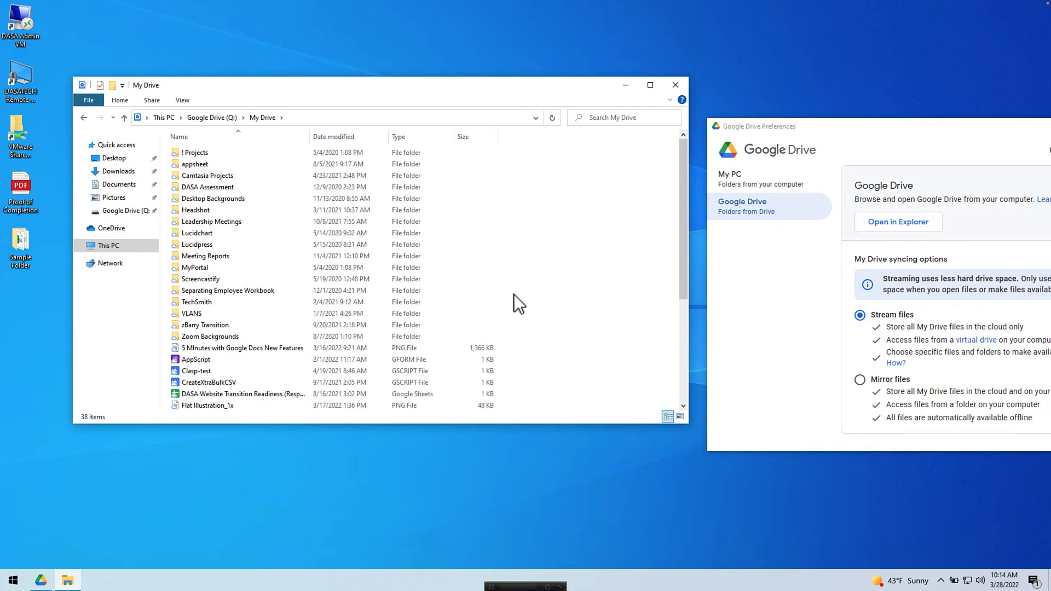
Step: Create a folder named 'Proof of Completion' in My Drive and open it
right_click(550, 308)
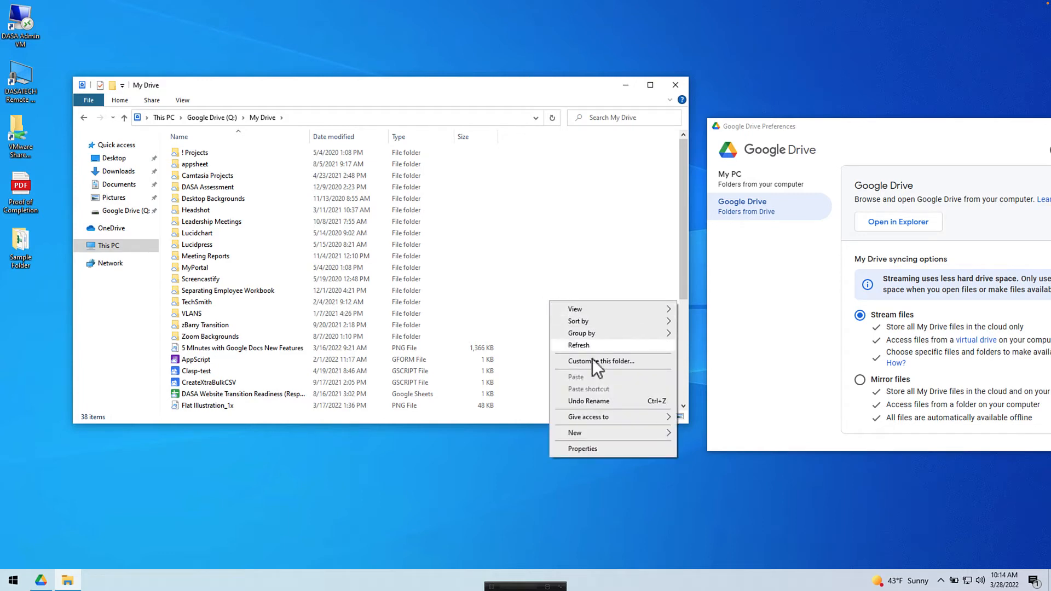
mouse_move(583, 428)
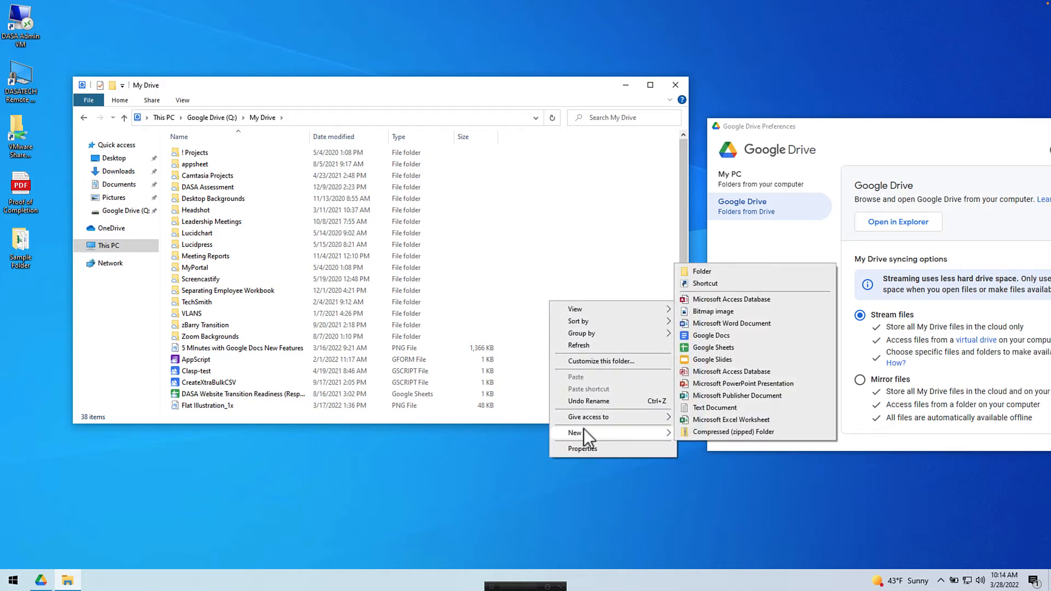
click(694, 270)
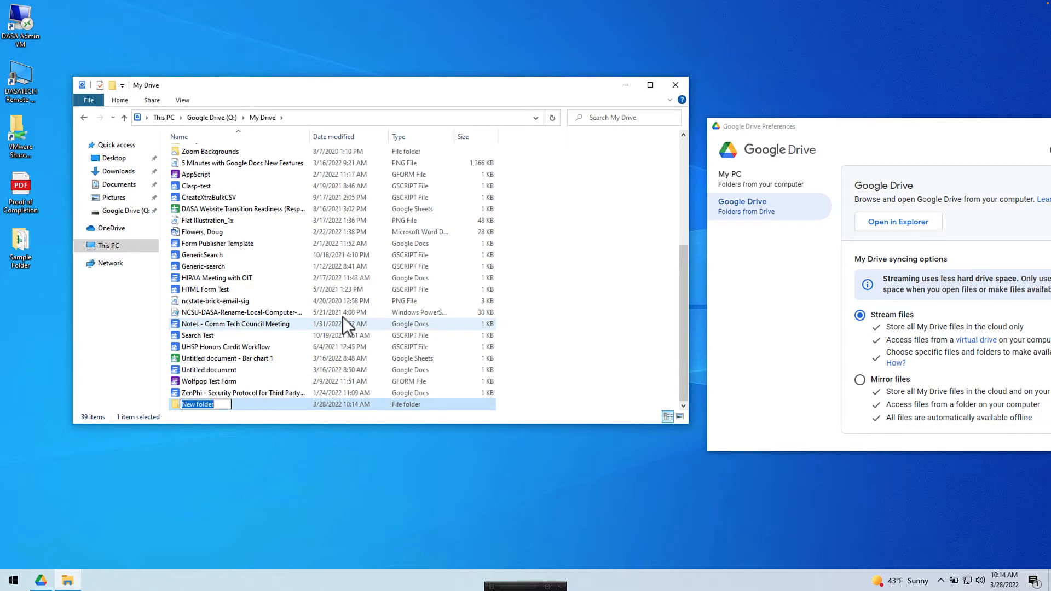
text(Proof of Completion)
key(Return)
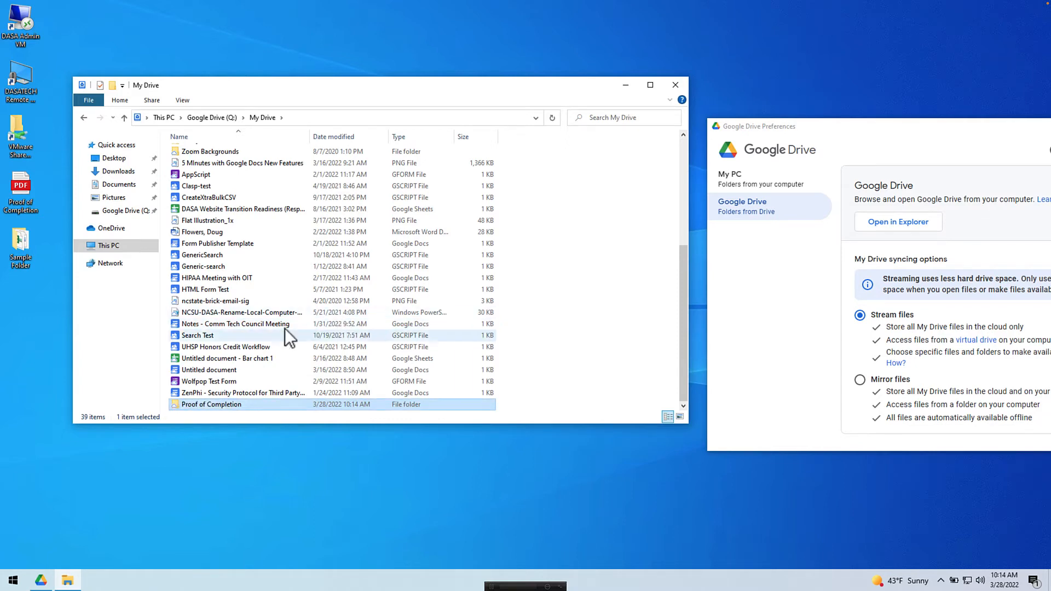
double_click(233, 403)
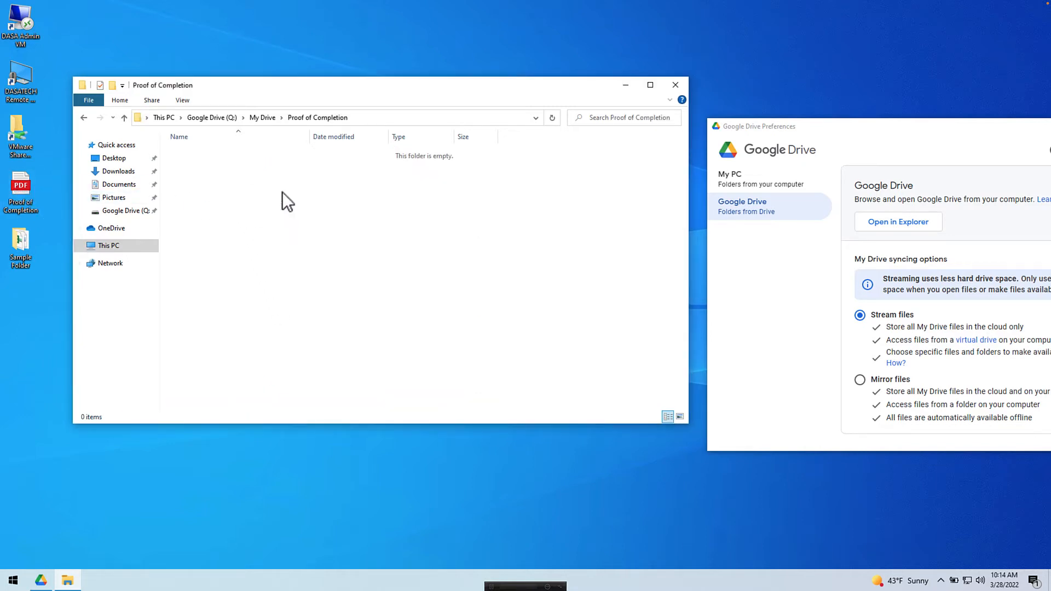
Step: Paste the Proof of Completion PDF into the folder and delete the original from the desktop
key(ctrl+v)
click(217, 227)
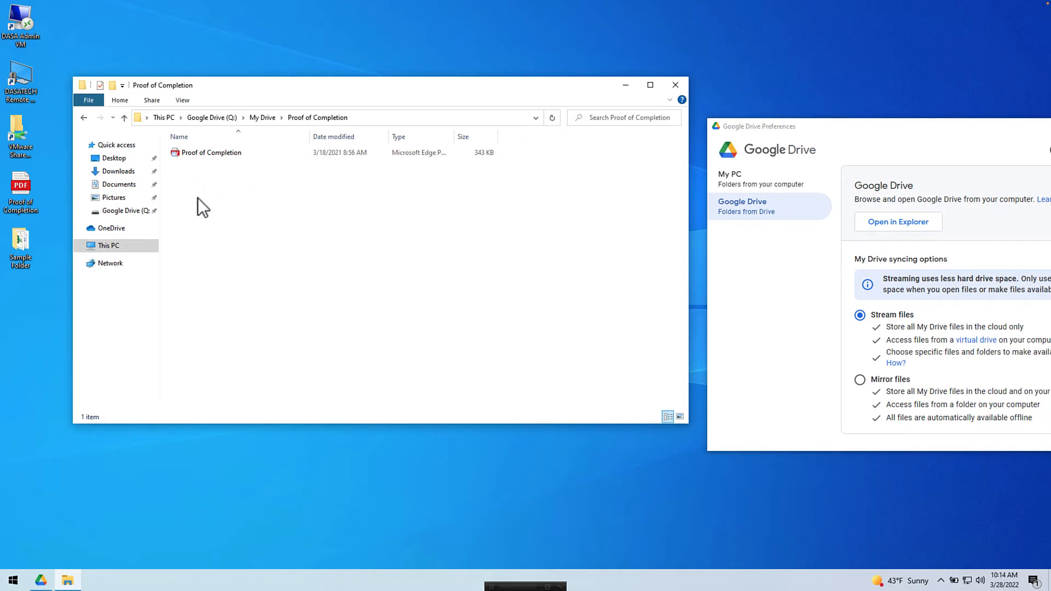
right_click(17, 187)
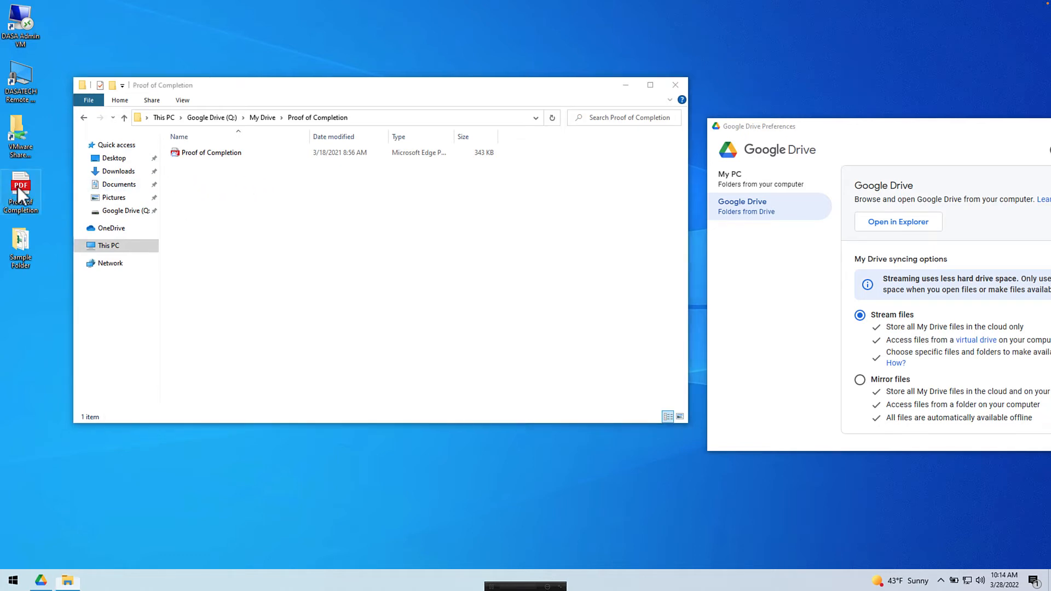
click(70, 348)
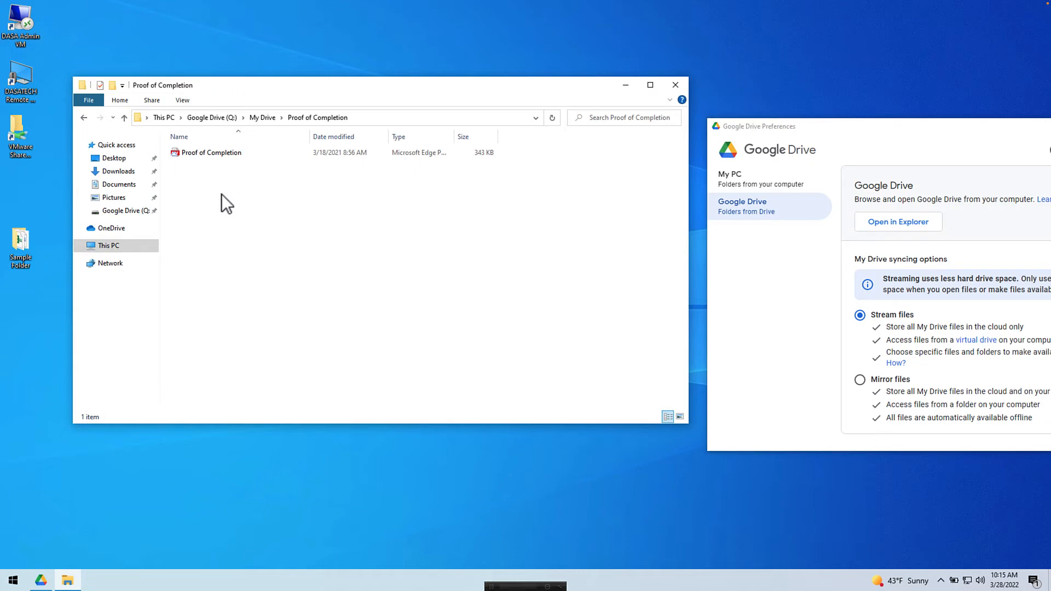
Step: Return to My Drive and inspect the desktop Sample Folder and its Sub Folder
click(258, 112)
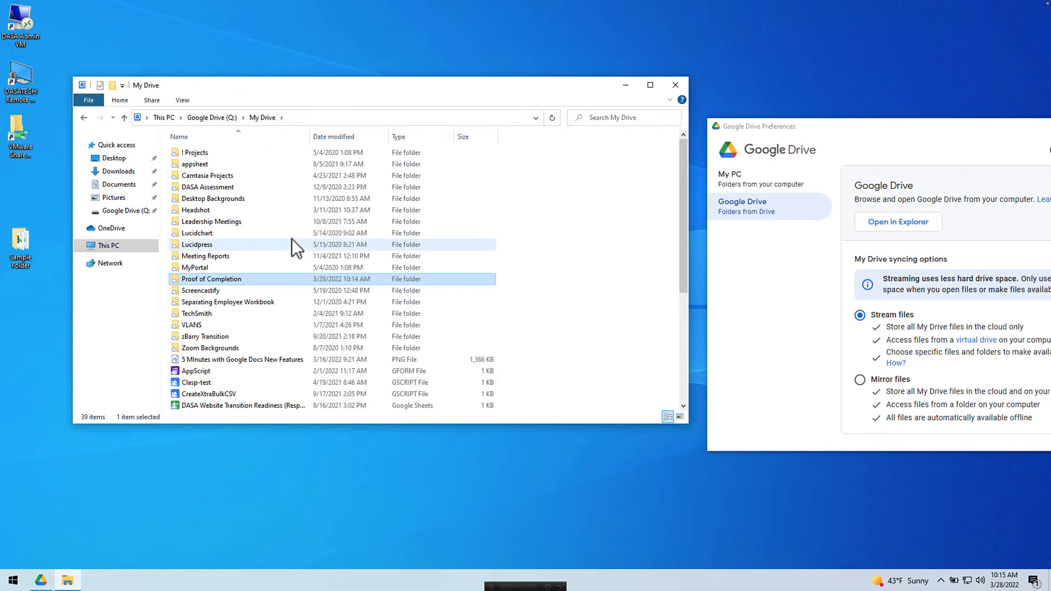
click(18, 235)
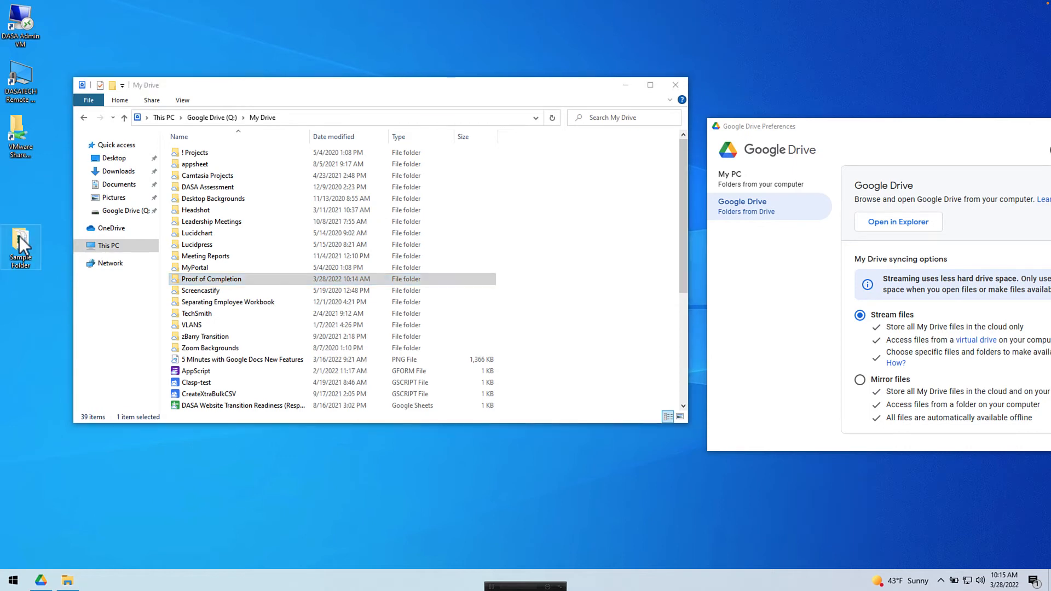
double_click(18, 236)
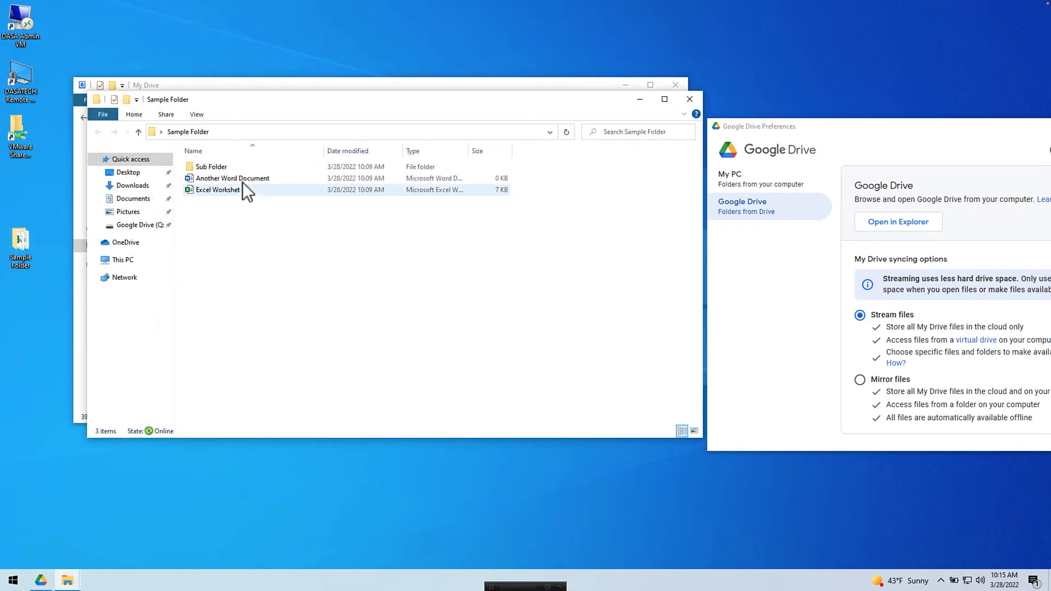
double_click(218, 165)
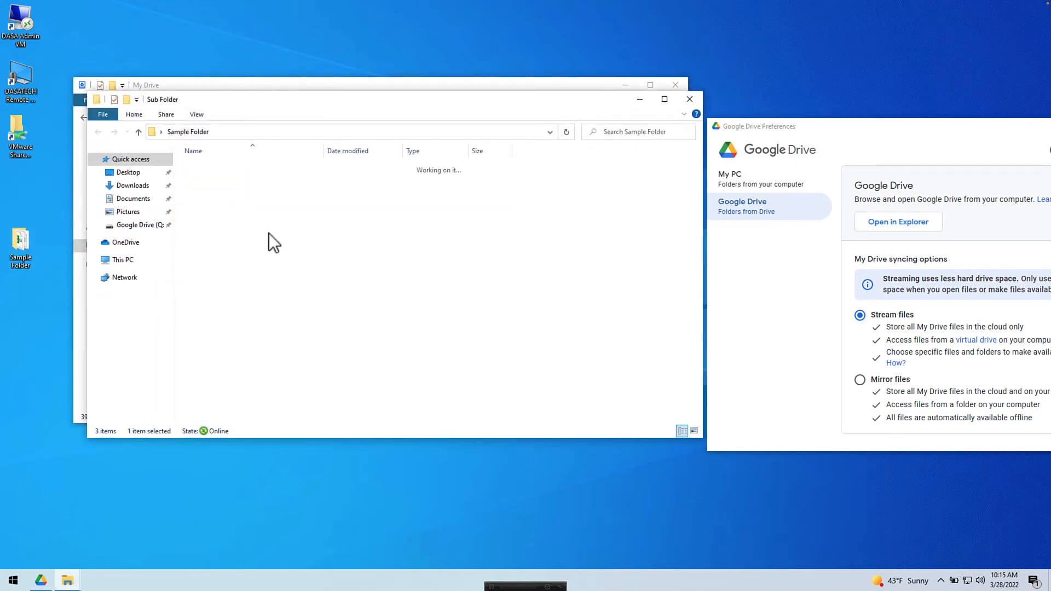
click(690, 100)
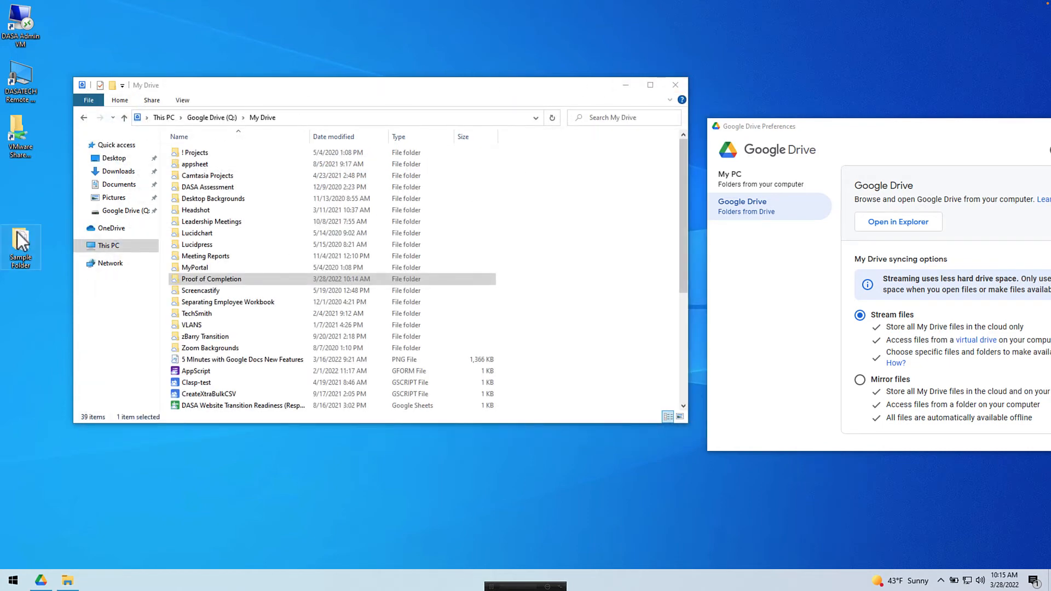
Step: Drag Sample Folder into My Drive and check its Sub Folder and documents copied over
drag(19, 236, 610, 380)
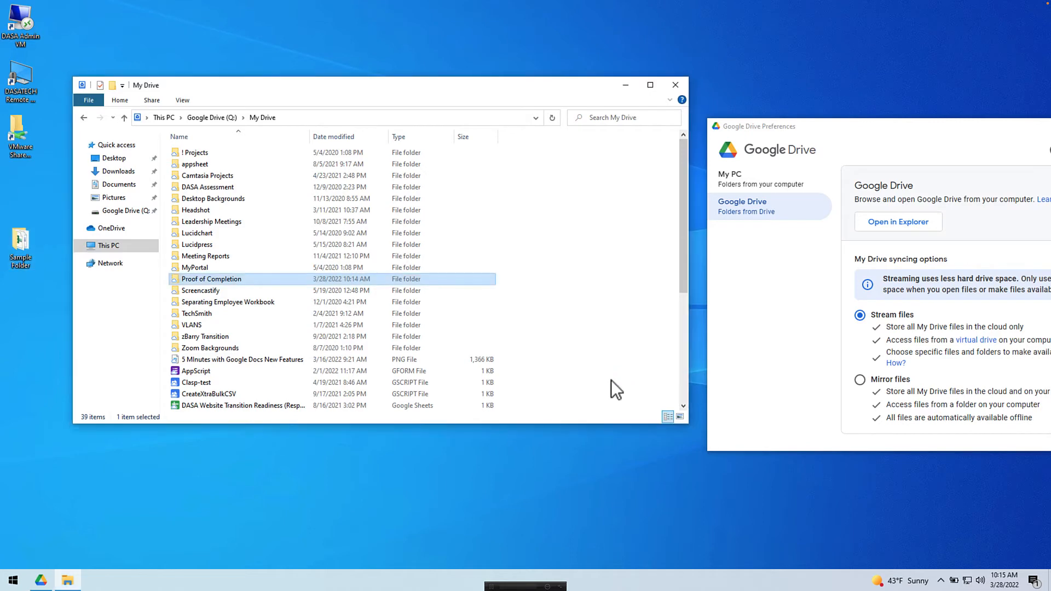
scroll(501, 278, down, 5)
scroll(502, 278, up, 5)
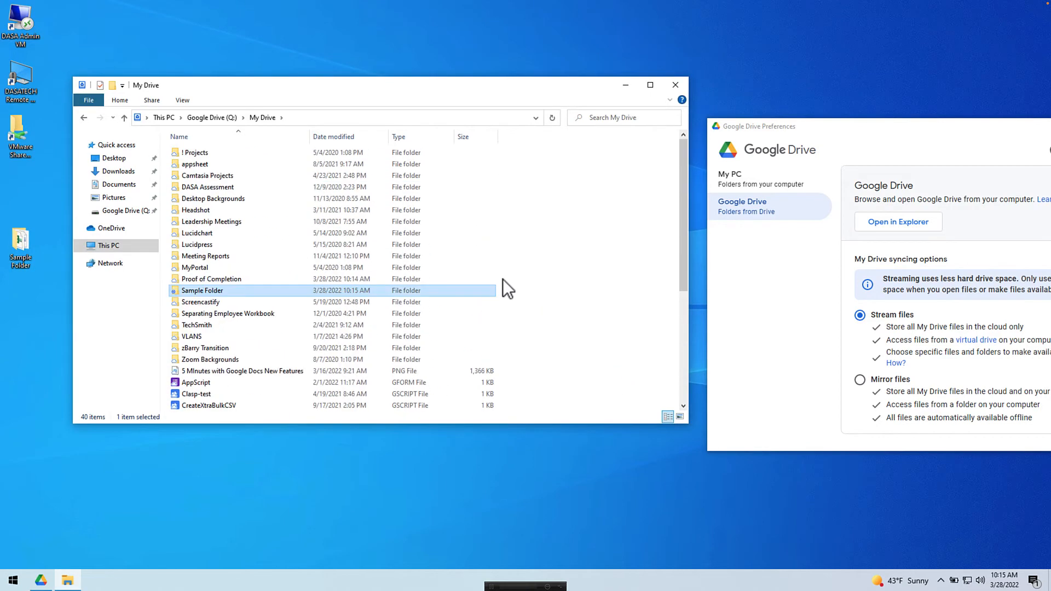
double_click(224, 288)
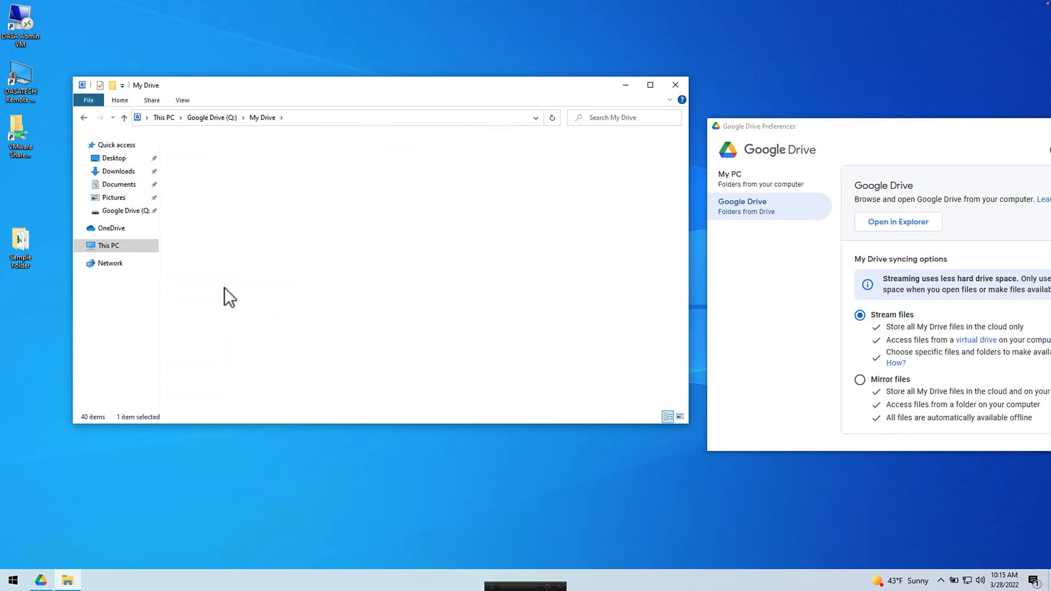
double_click(205, 153)
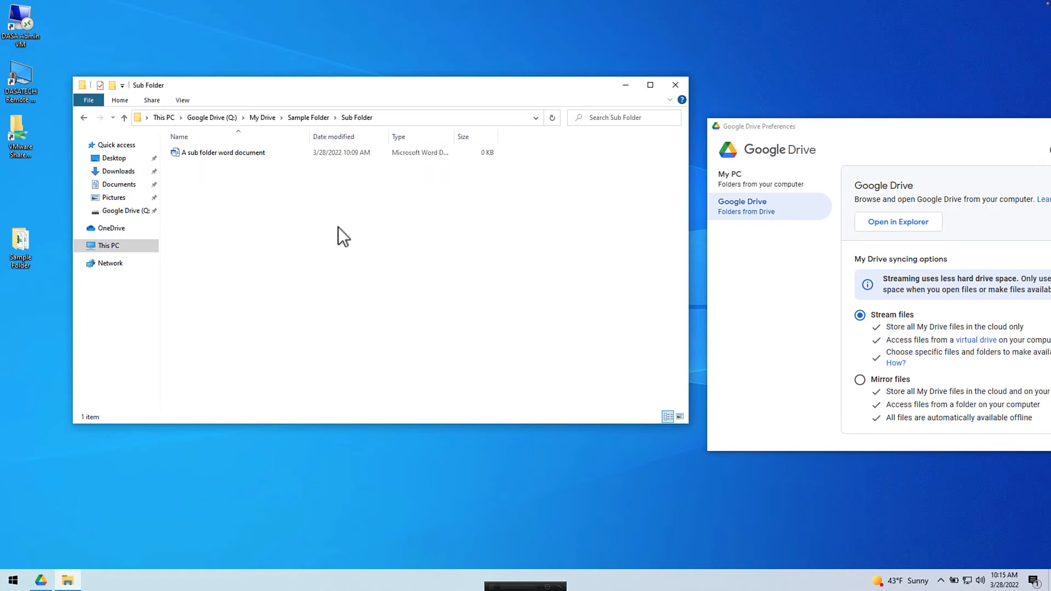
click(303, 117)
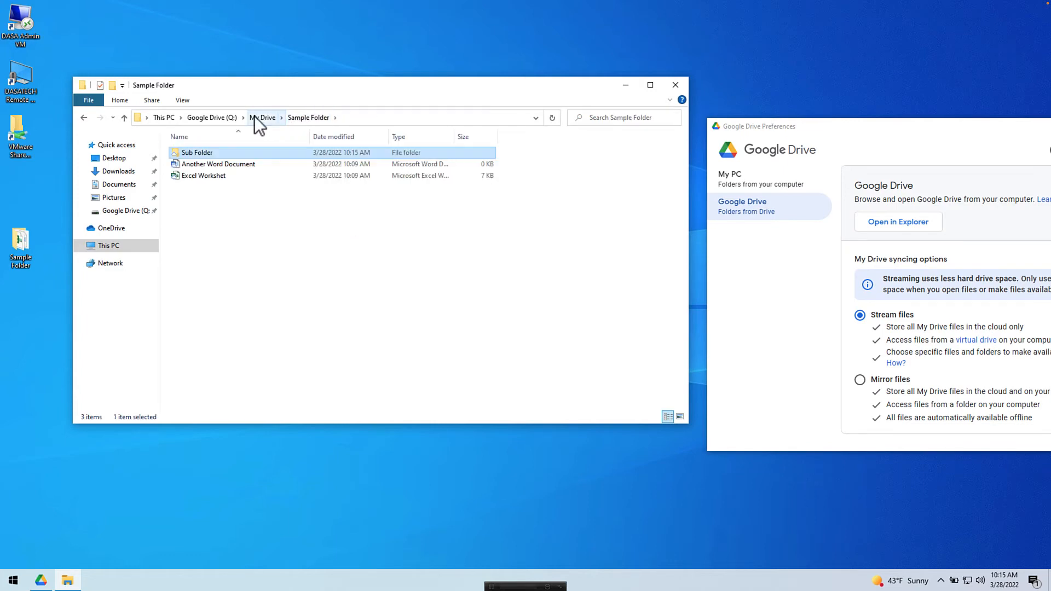
click(254, 117)
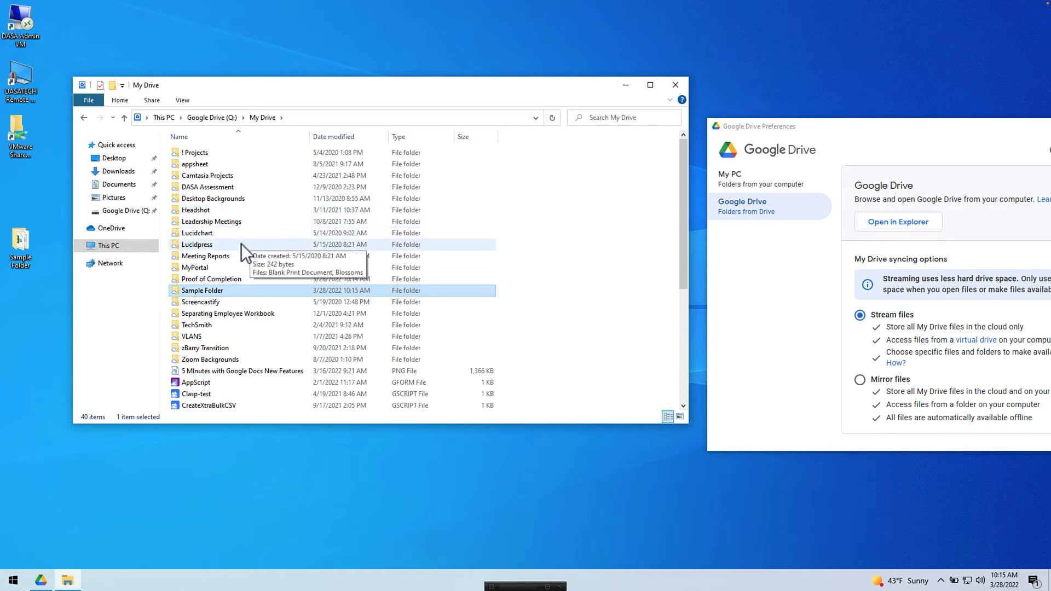
scroll(241, 244, down, 4)
scroll(244, 243, down, 2)
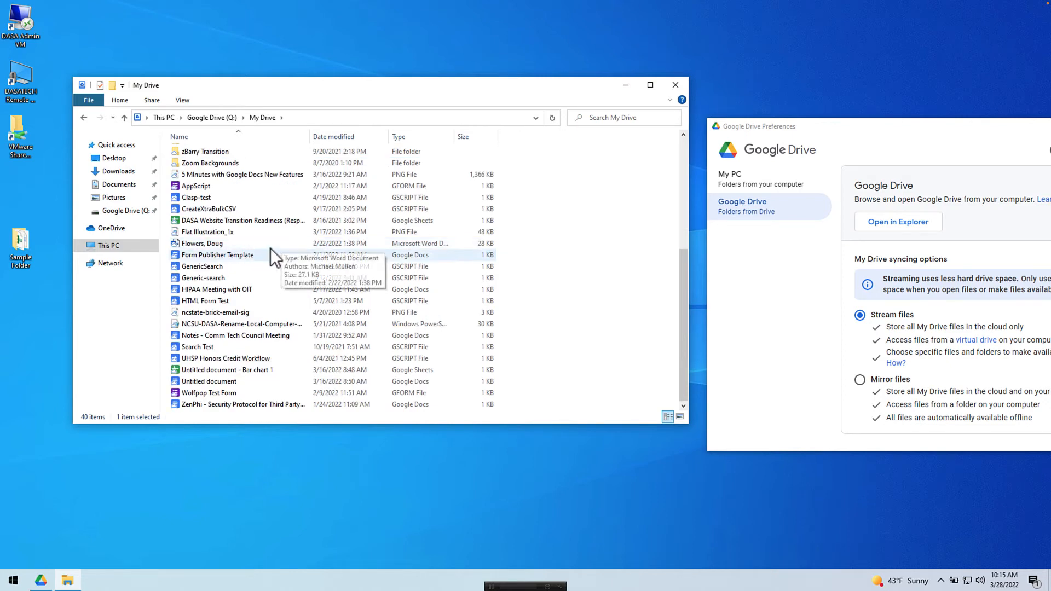
double_click(199, 310)
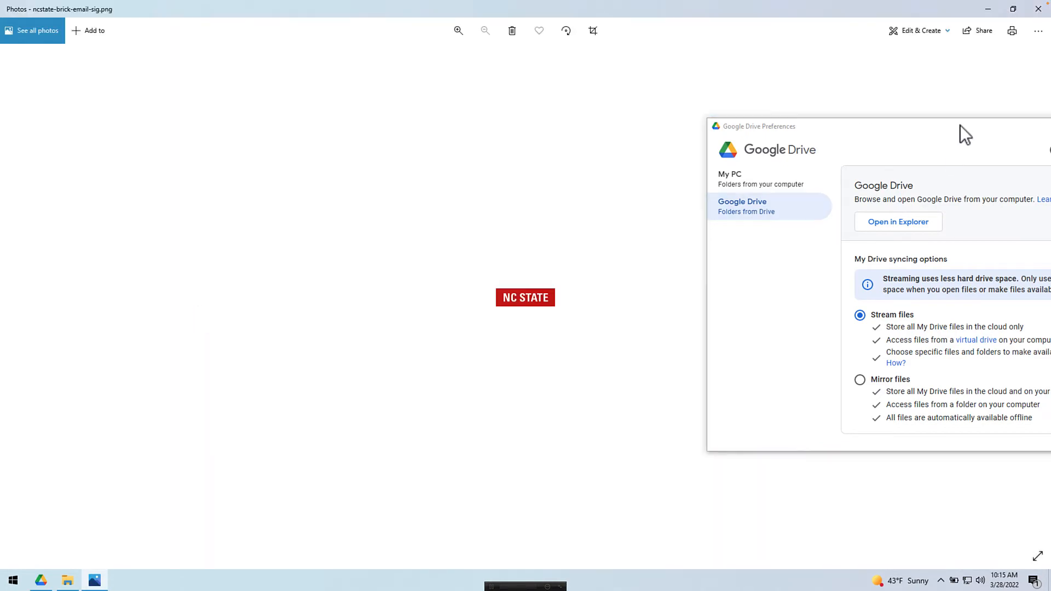
click(1038, 9)
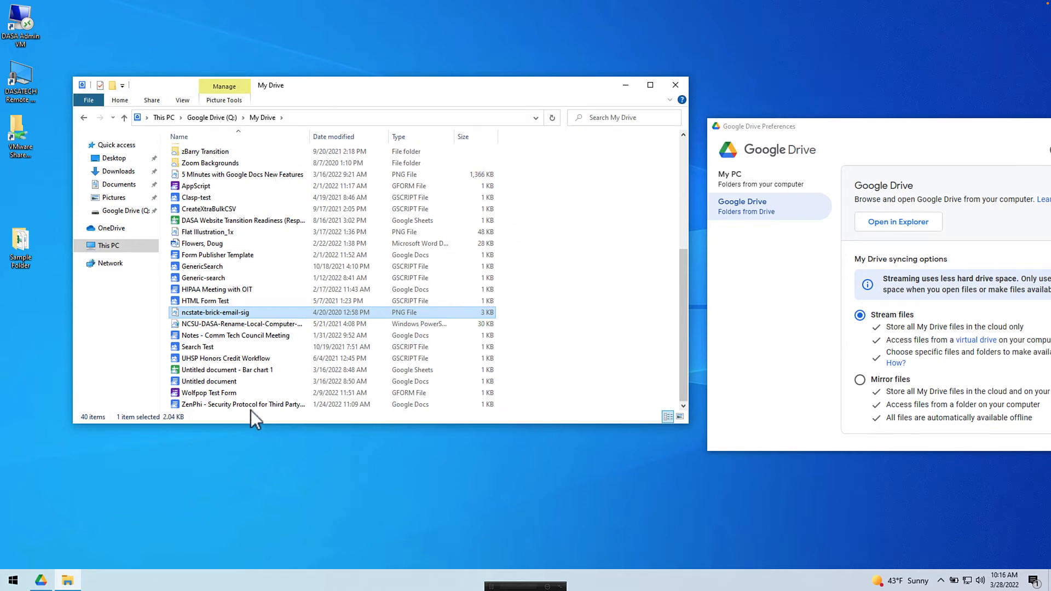
click(237, 404)
double_click(235, 404)
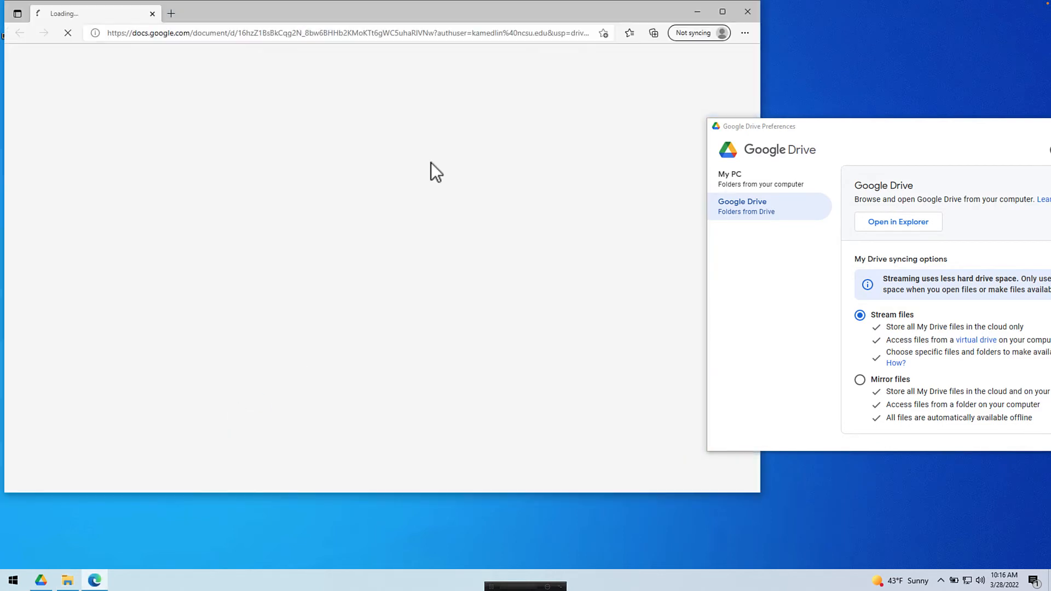
drag(498, 6, 529, 15)
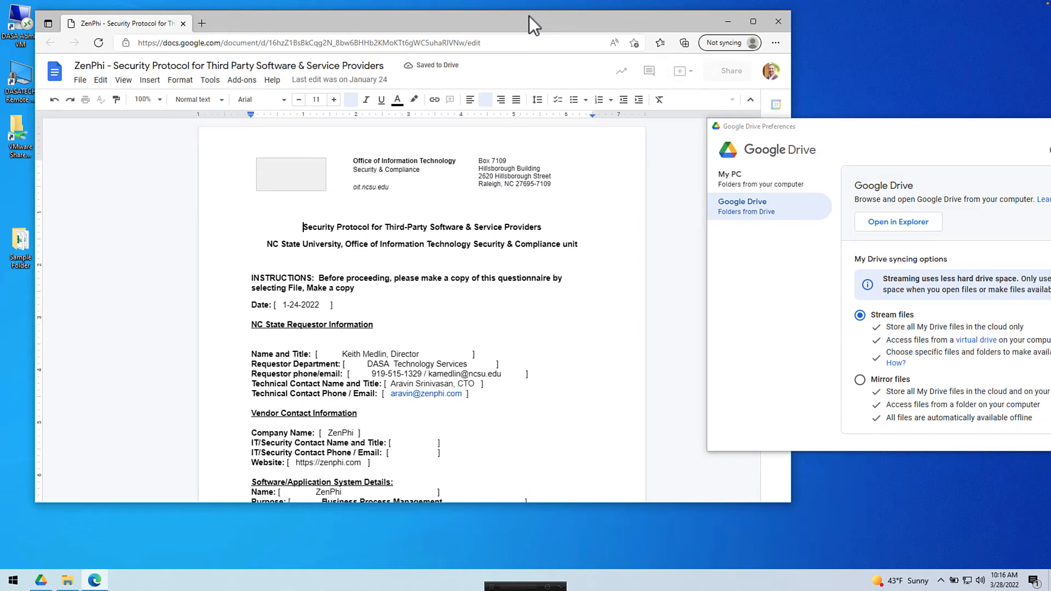
click(777, 18)
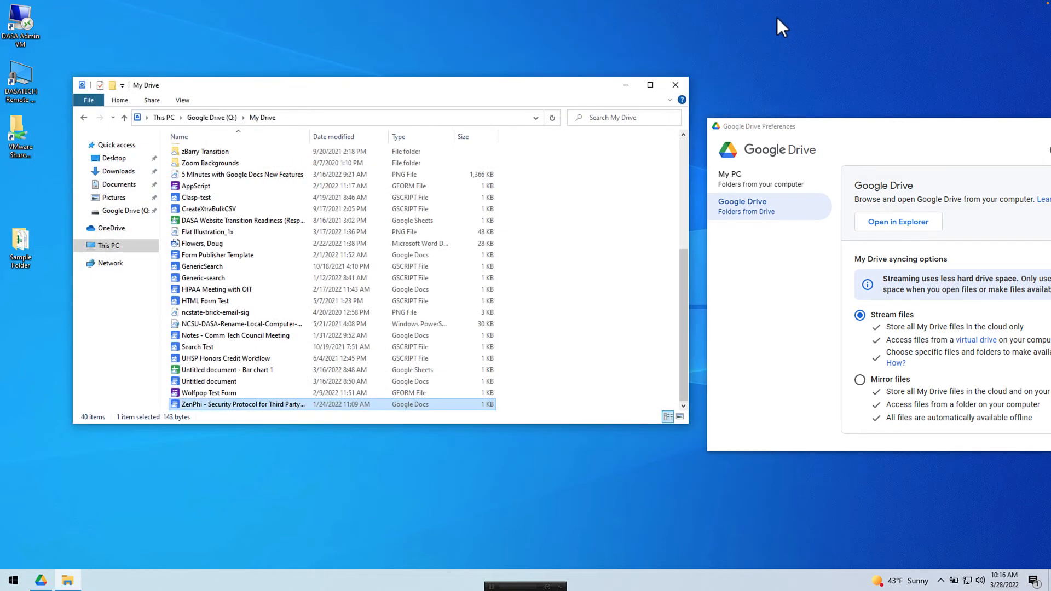
Step: Close the My Drive Explorer window, centre Drive Preferences, and show the My PC backup page
drag(826, 122, 669, 122)
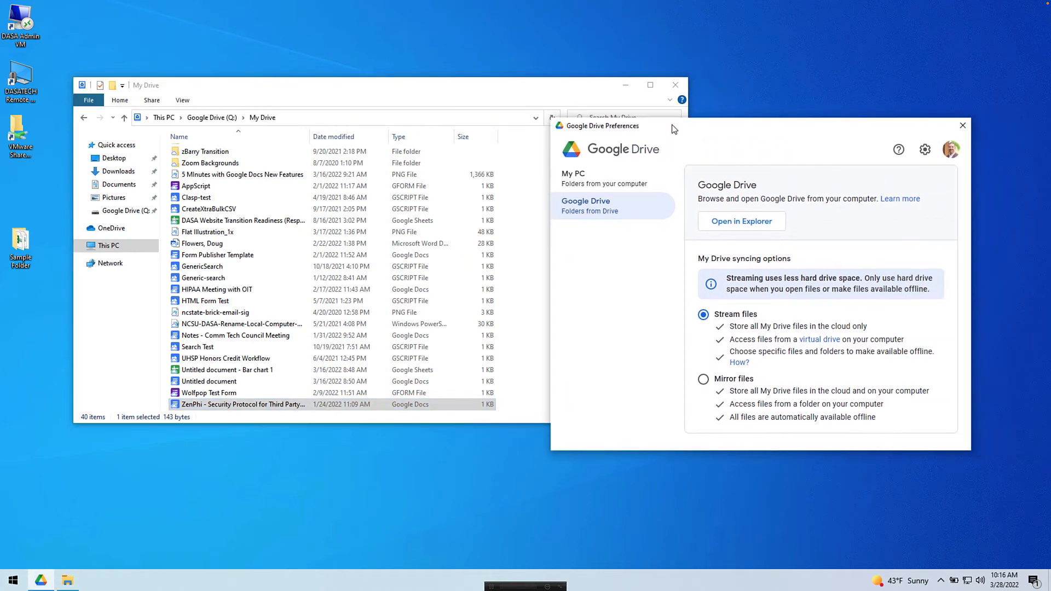
click(589, 86)
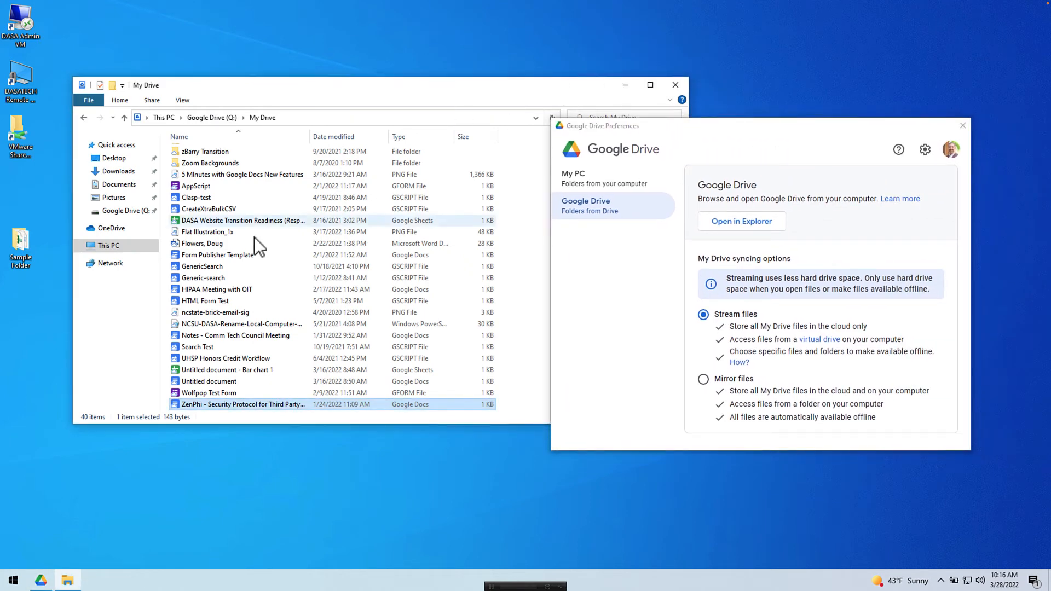
click(668, 83)
drag(711, 134, 441, 96)
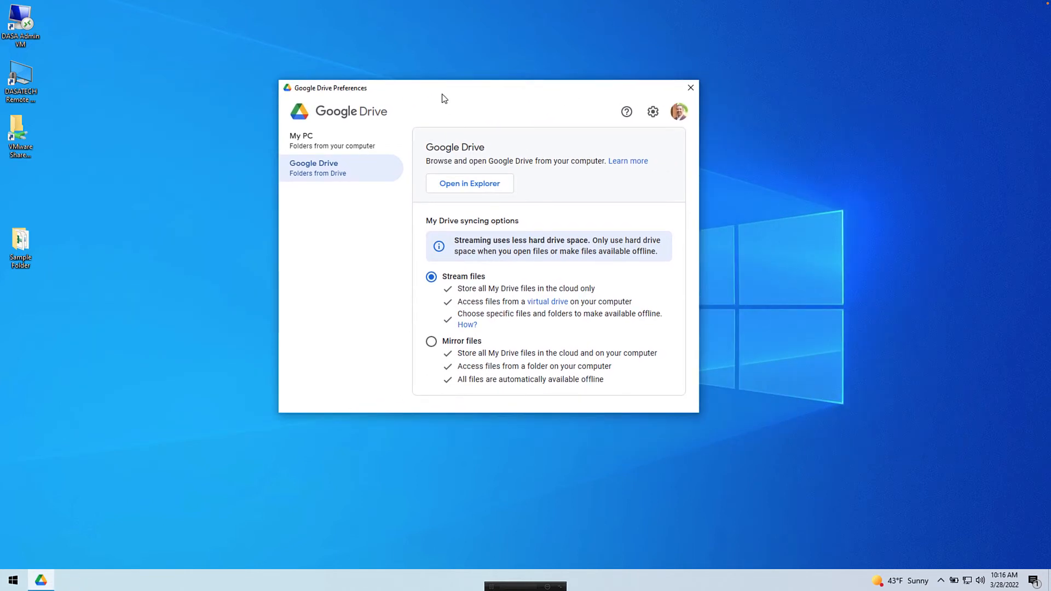
click(306, 141)
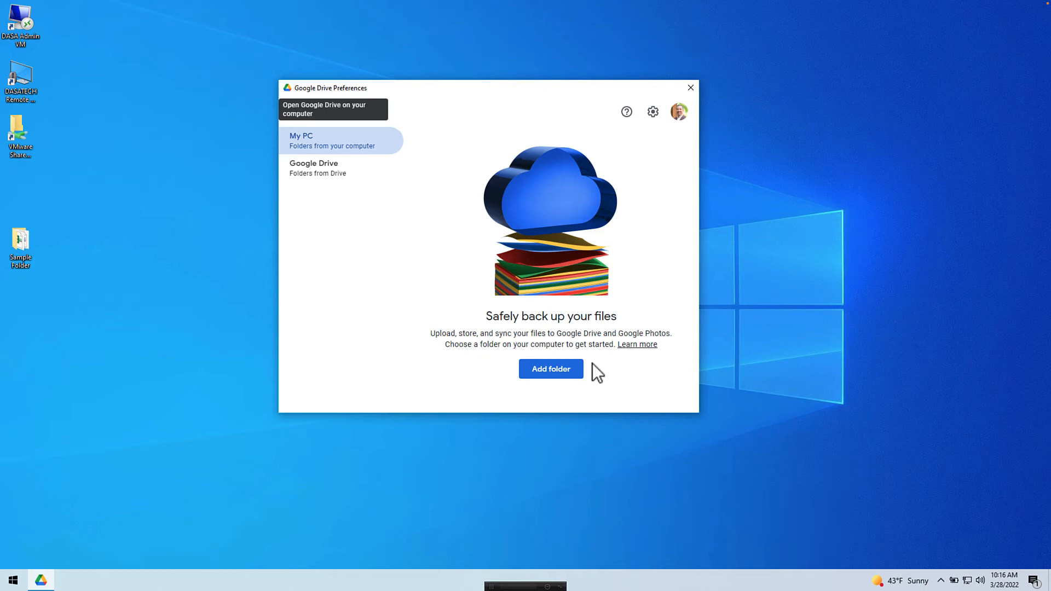
Step: Add C:\Sample Folder on the My PC page, set to sync with Google Drive
click(550, 372)
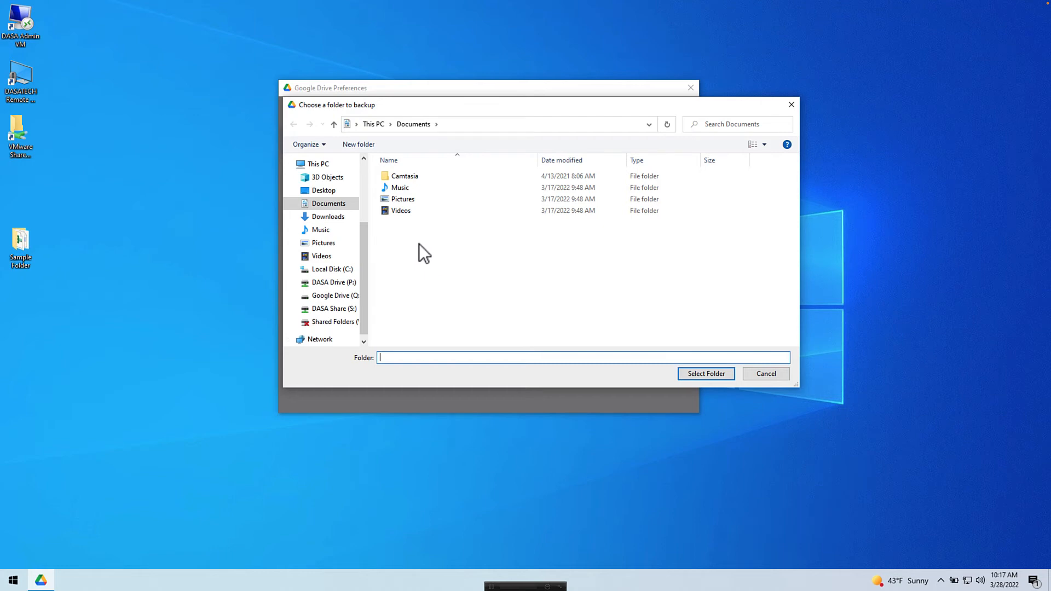
key(alt+Up)
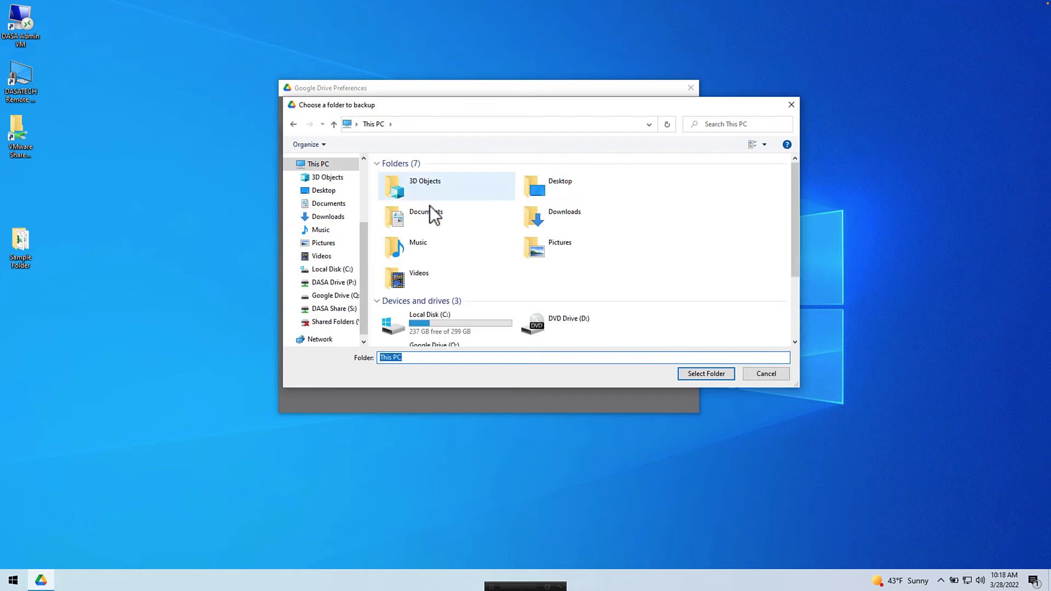
double_click(440, 327)
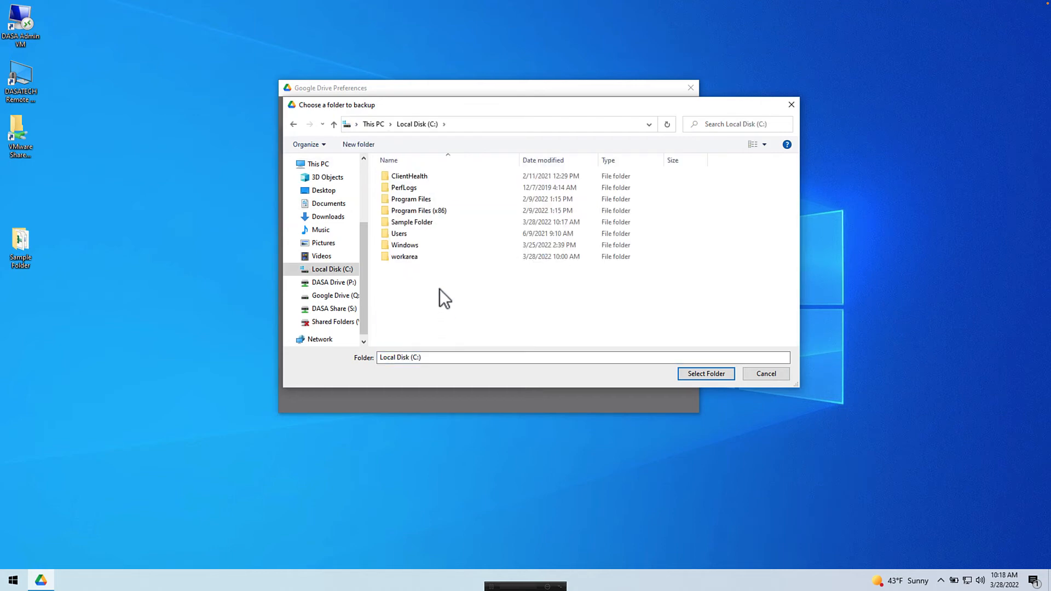
click(423, 223)
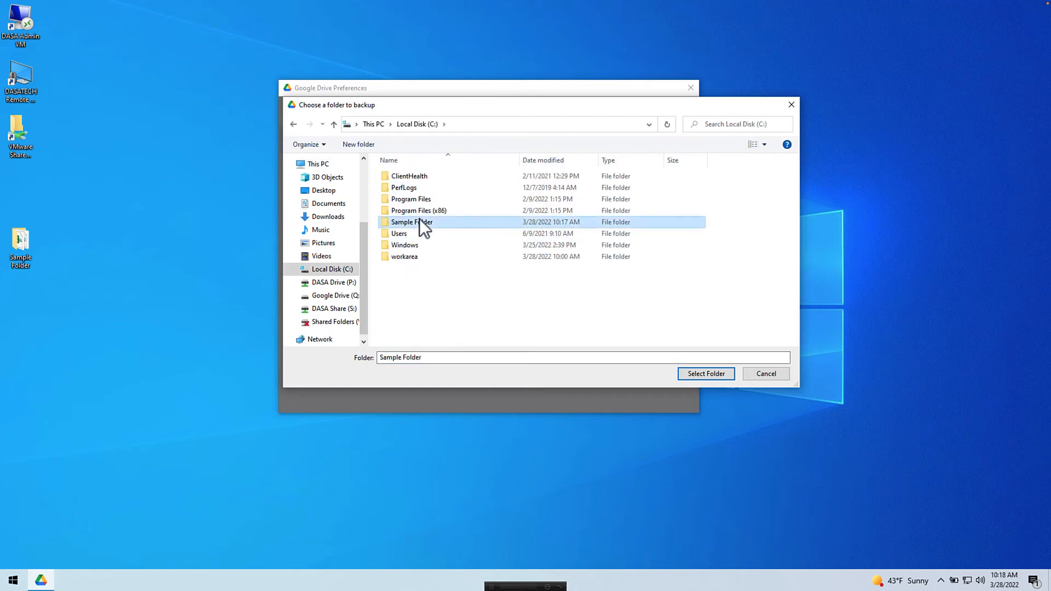
click(706, 373)
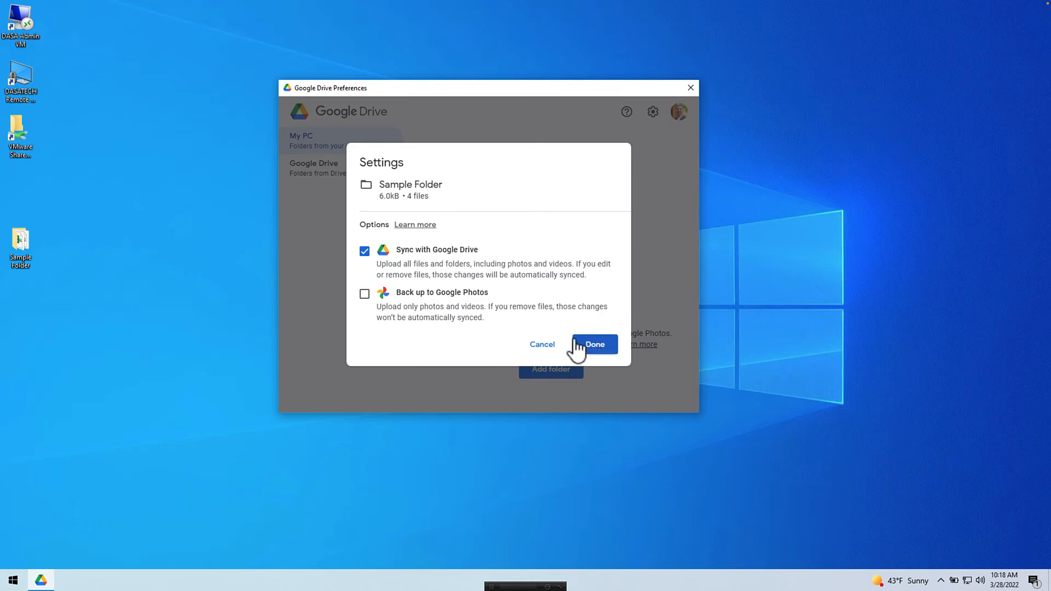
click(596, 342)
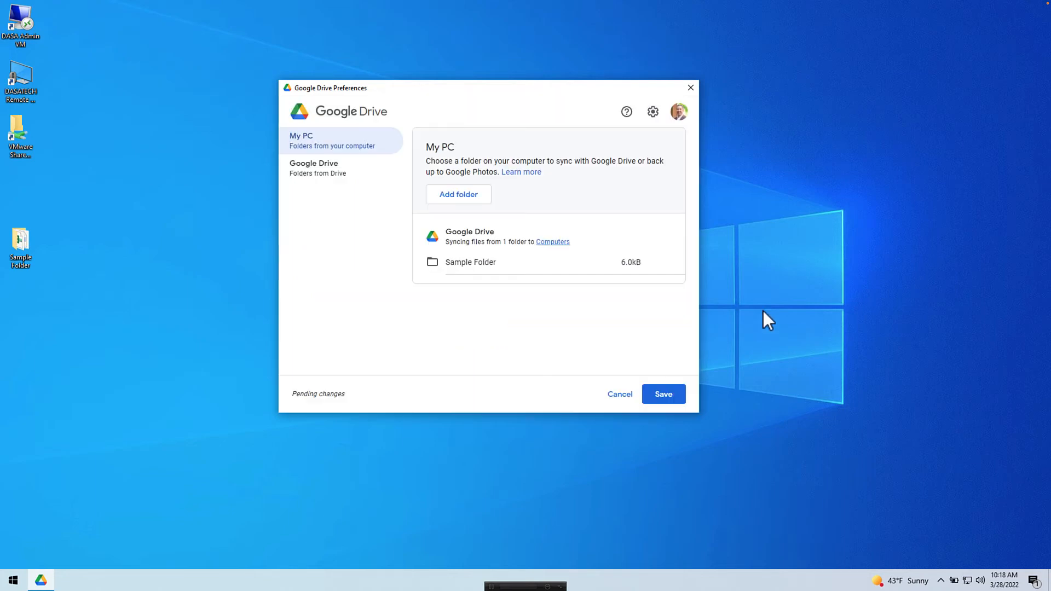
Step: Save the pending Sample Folder sync setting in Google Drive Preferences
click(659, 397)
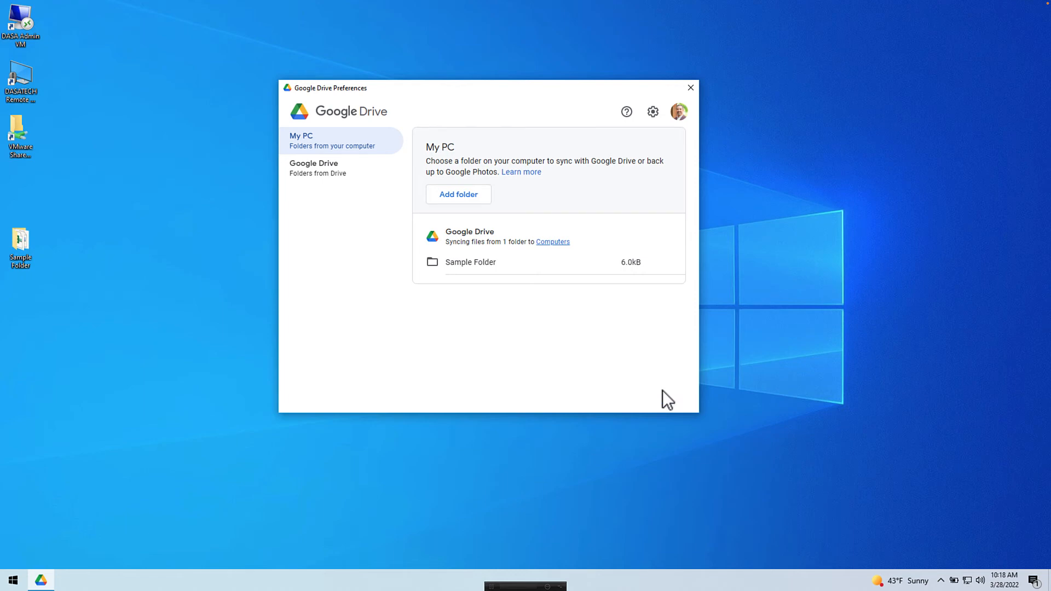
Step: Open Sample Folder on Local Disk (C:) in File Explorer, with the Drive window moved aside
click(158, 497)
key(super+e)
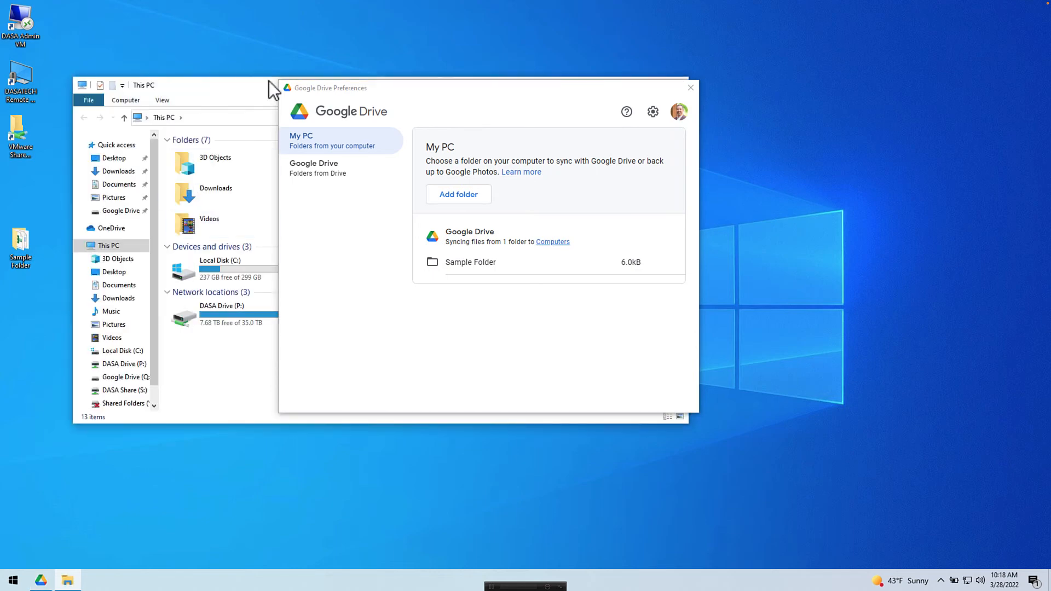
drag(336, 91, 740, 107)
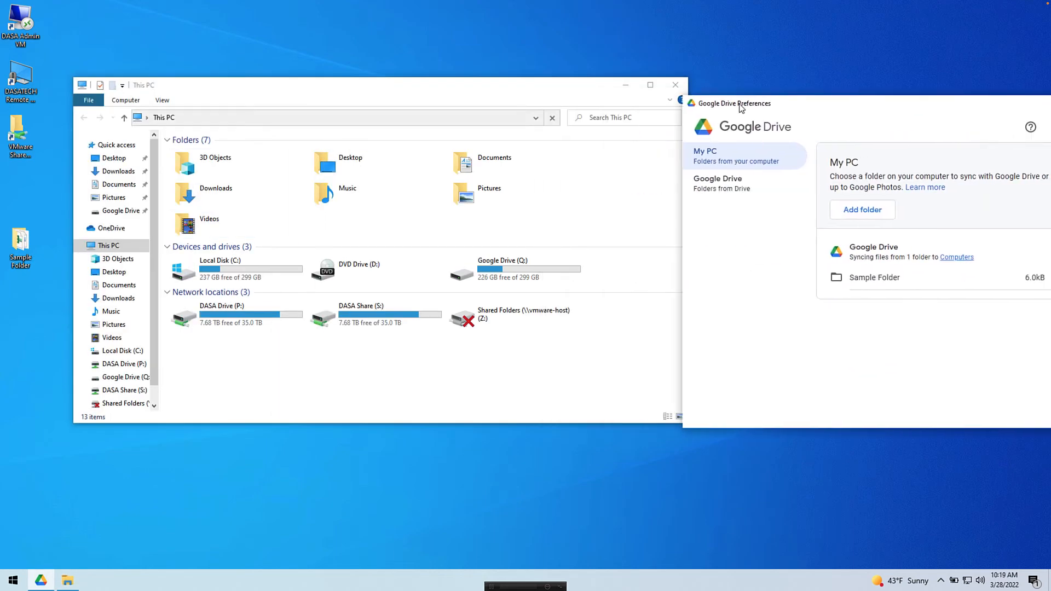
double_click(258, 260)
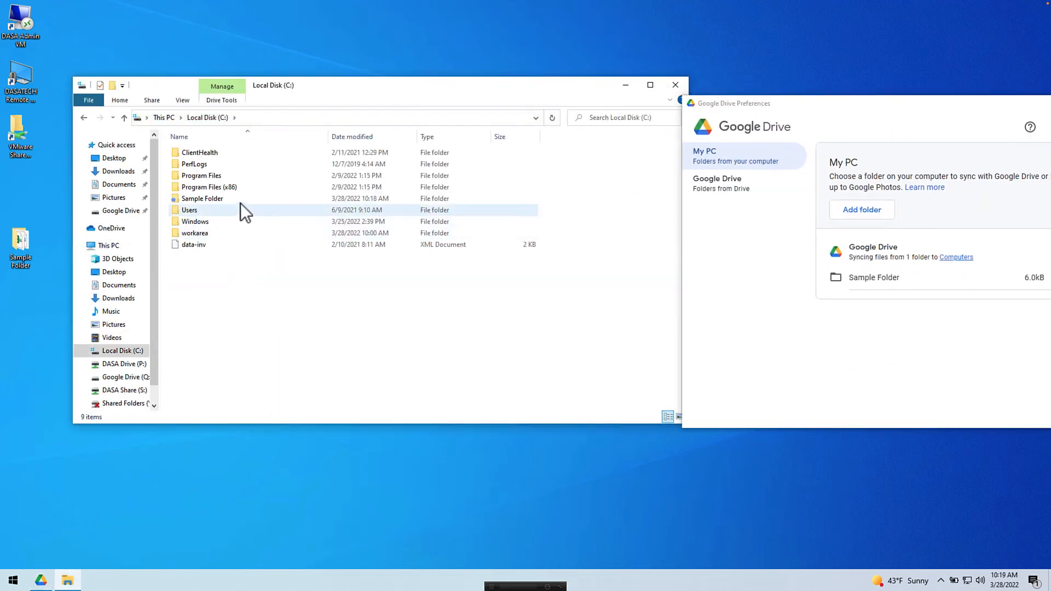
click(239, 196)
double_click(240, 198)
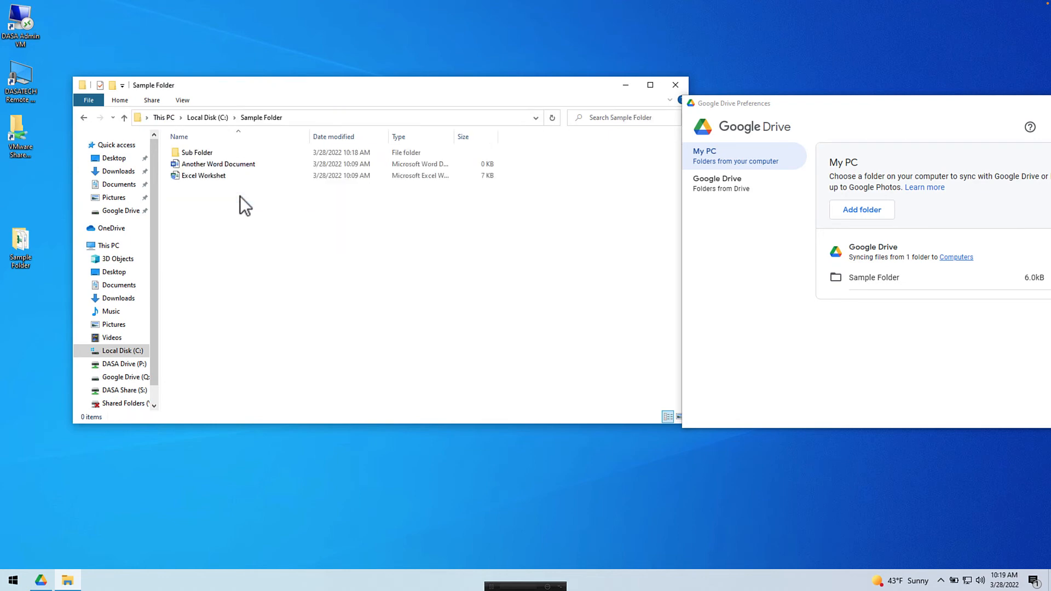
right_click(222, 235)
Step: Create a new Excel worksheet in Sample Folder named 'Another New Excel Workbook'
mouse_move(275, 367)
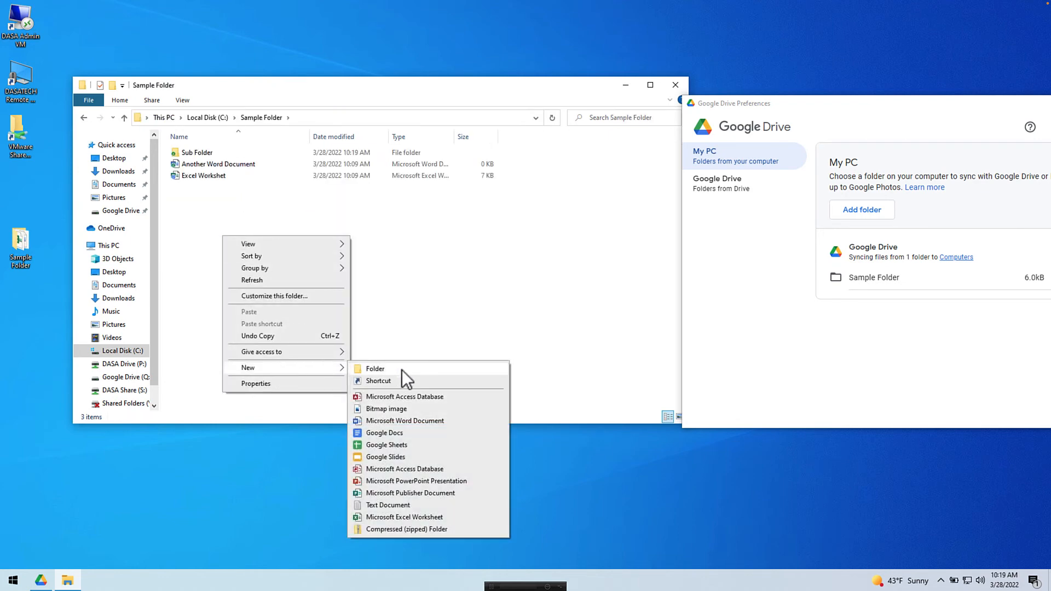
click(412, 514)
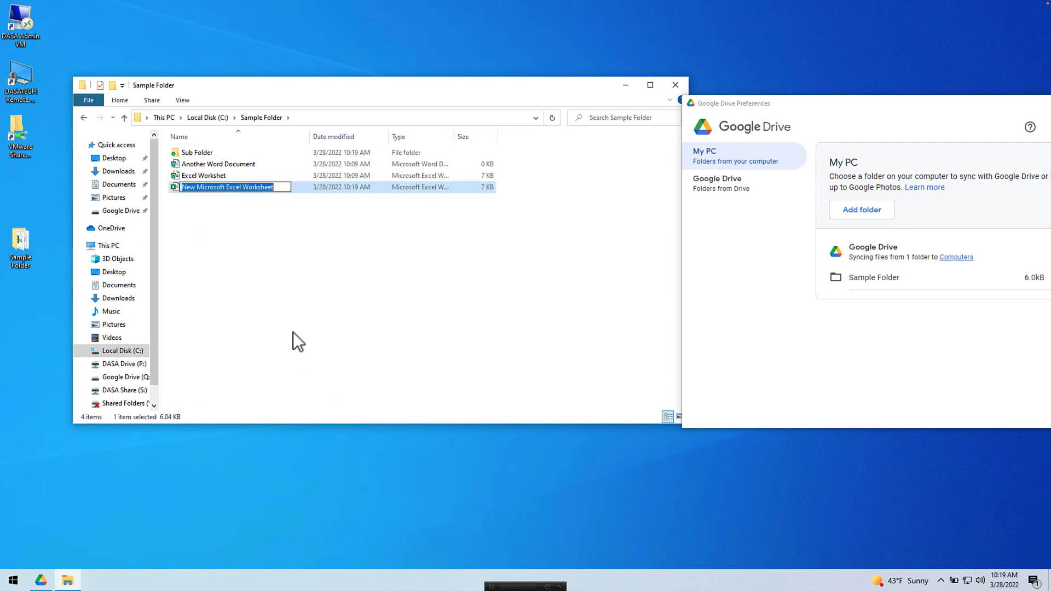
text(Ano)
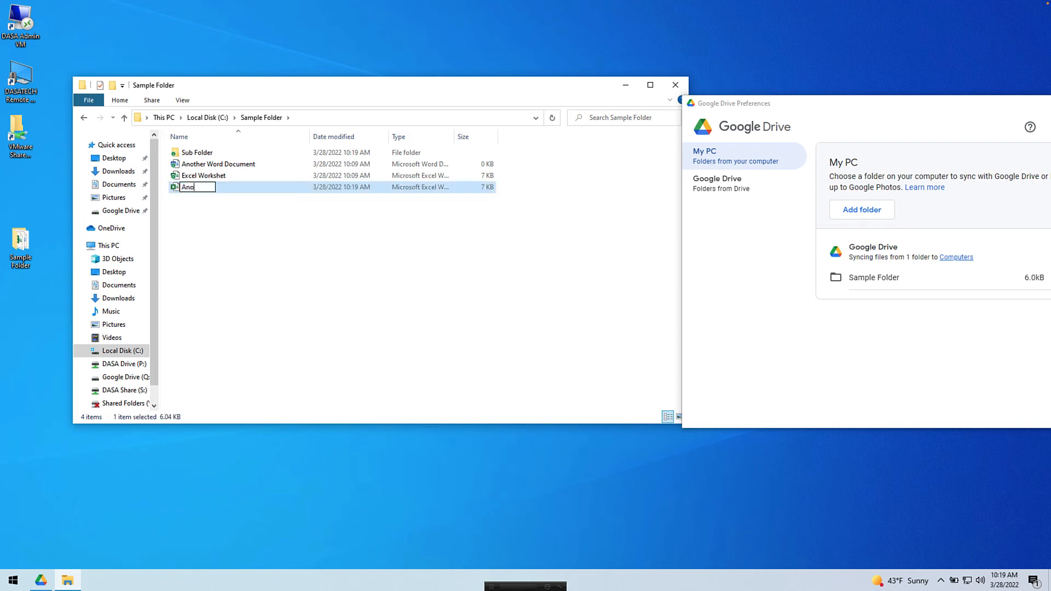
text(ther New Excel Workbook)
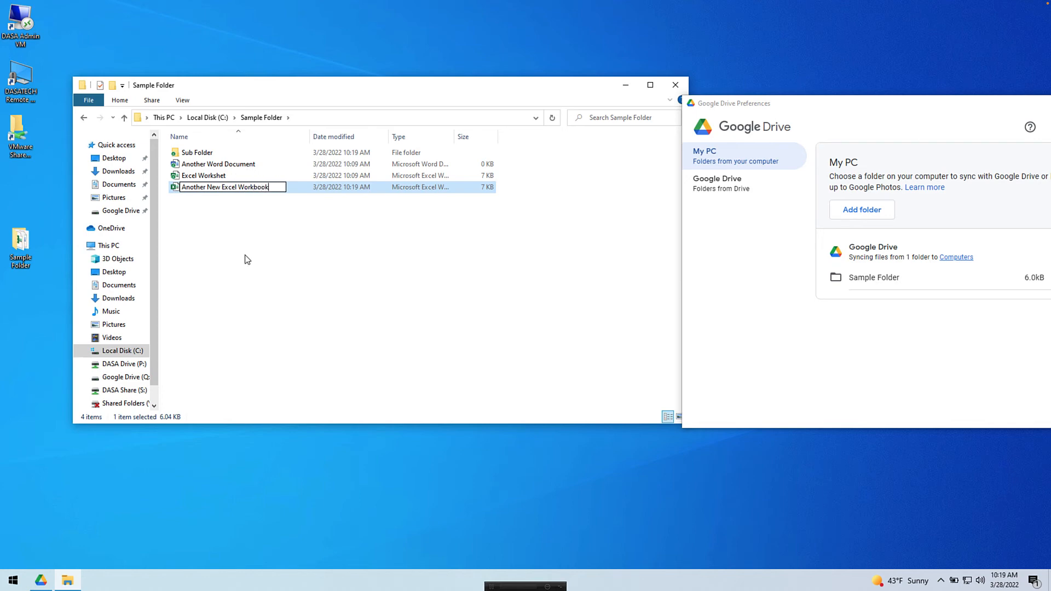
key(Return)
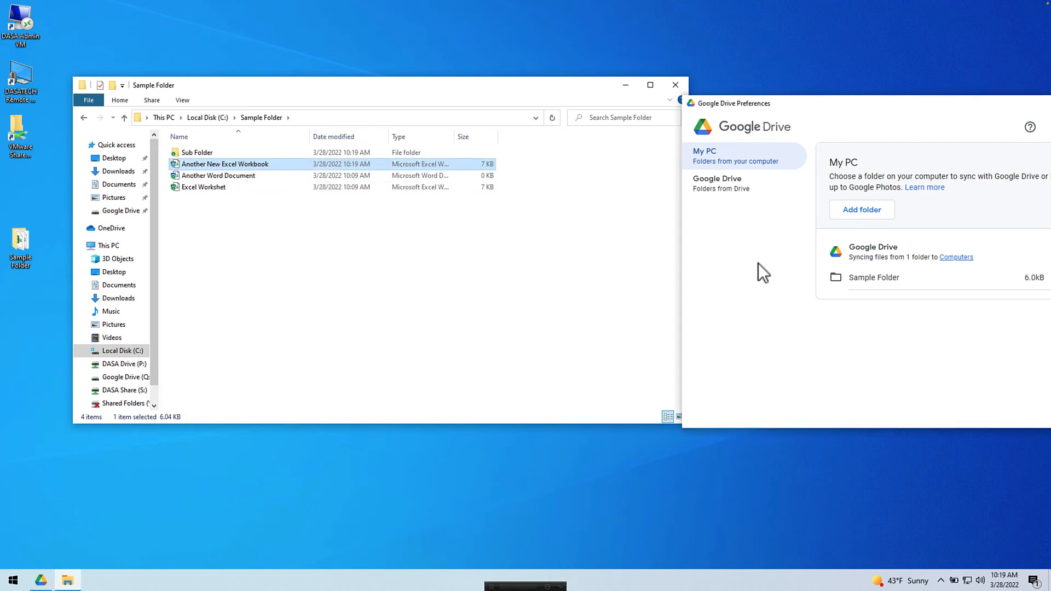
drag(855, 104, 541, 146)
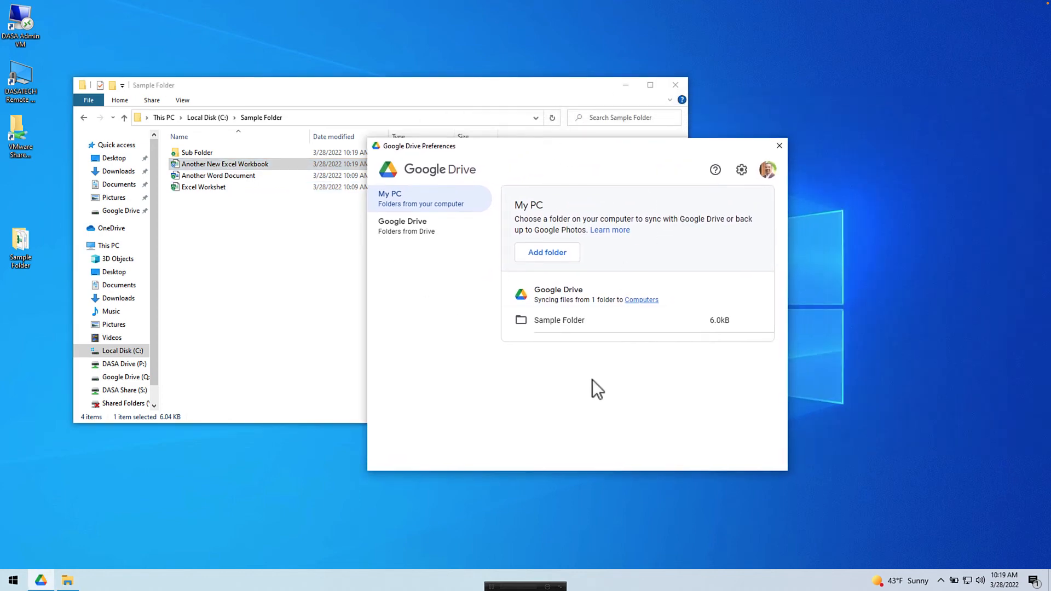
Step: Close the Google Drive Preferences window and shift the Sample Folder window aside
click(288, 273)
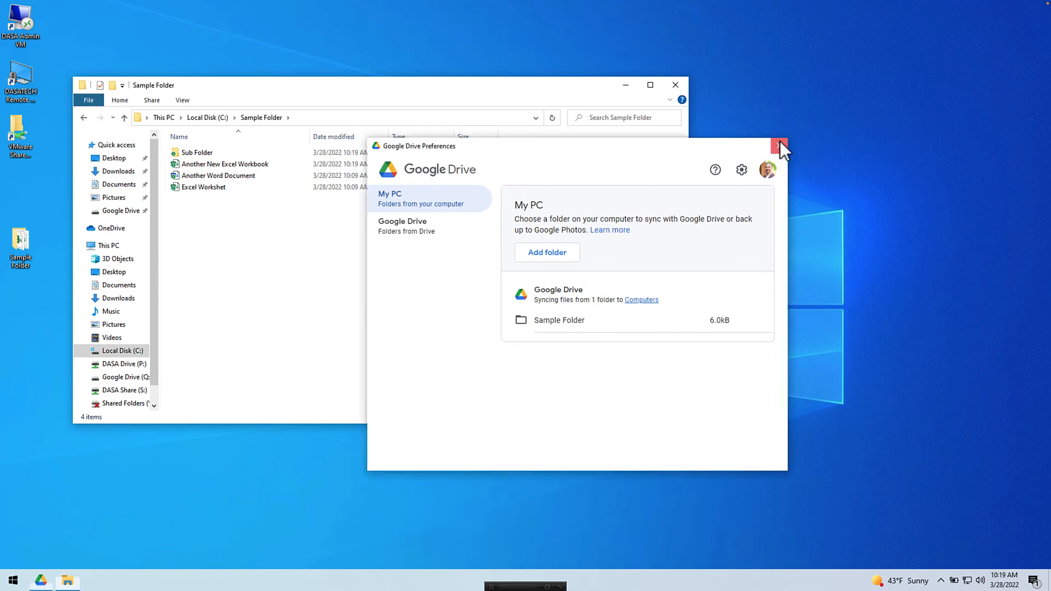
click(779, 141)
drag(469, 87, 504, 85)
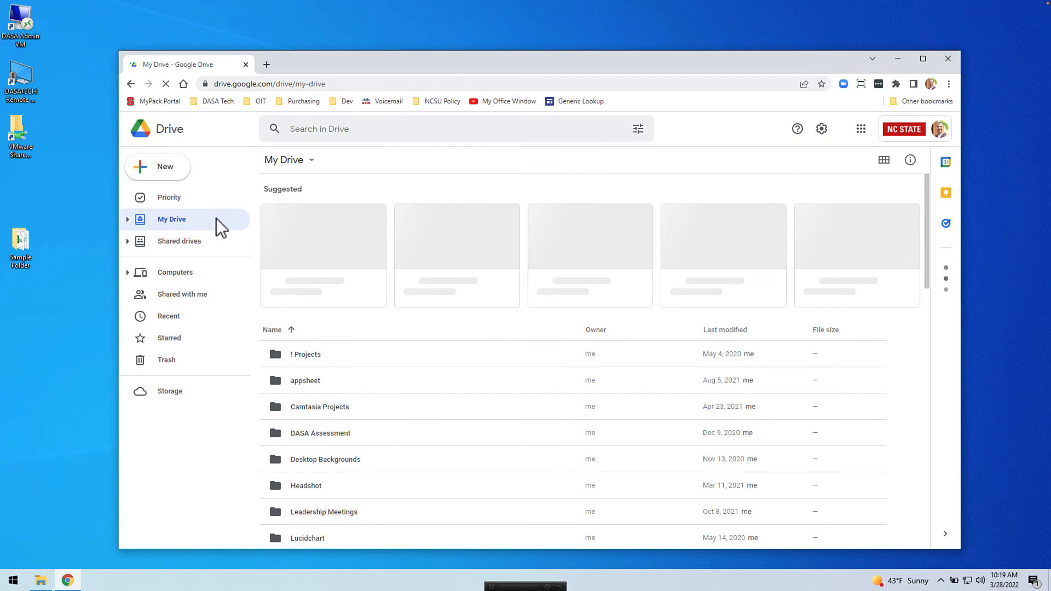
Step: Open Sample Folder under Computers > My PC on the Drive website
click(179, 270)
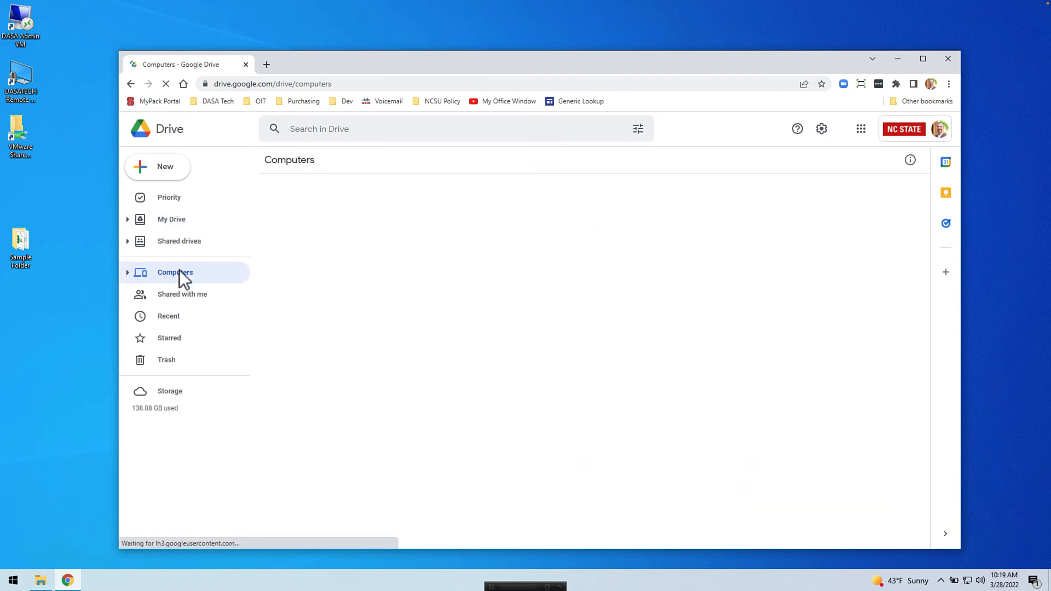
double_click(323, 200)
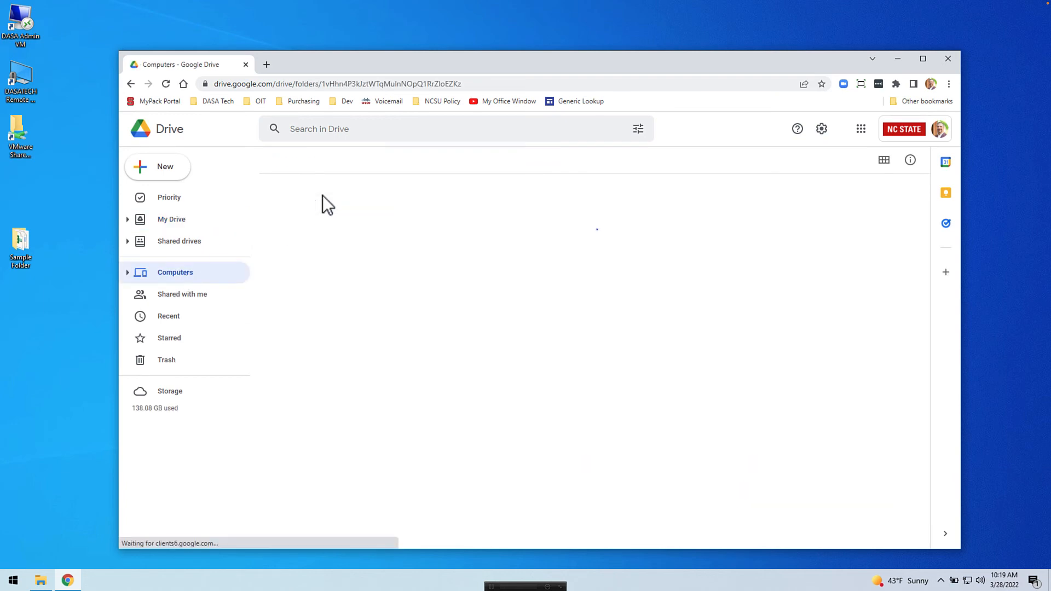
double_click(353, 212)
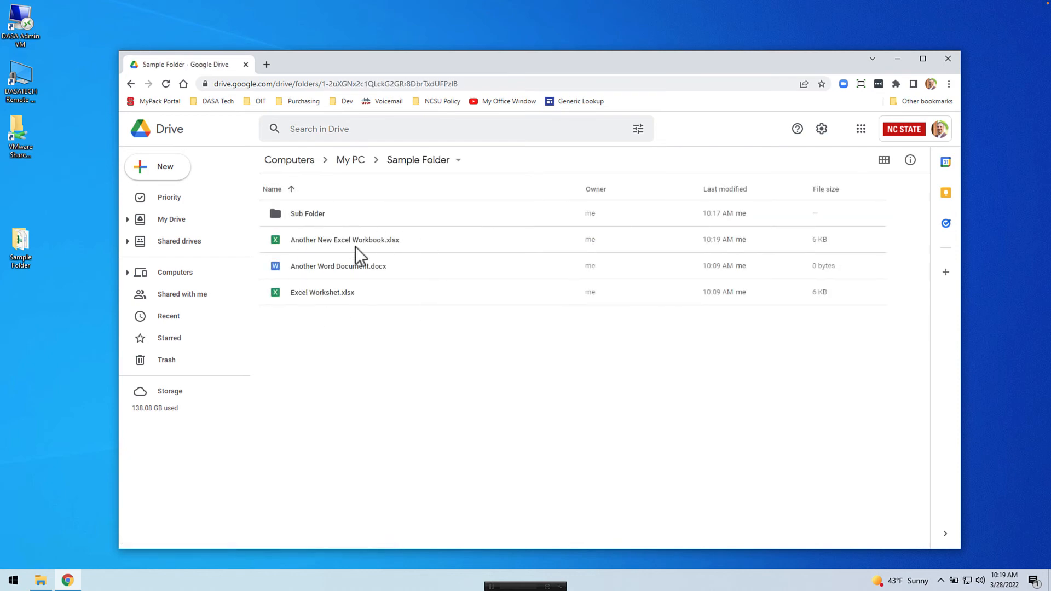
Step: Move Another New Excel Workbook.xlsx to the trash
right_click(412, 241)
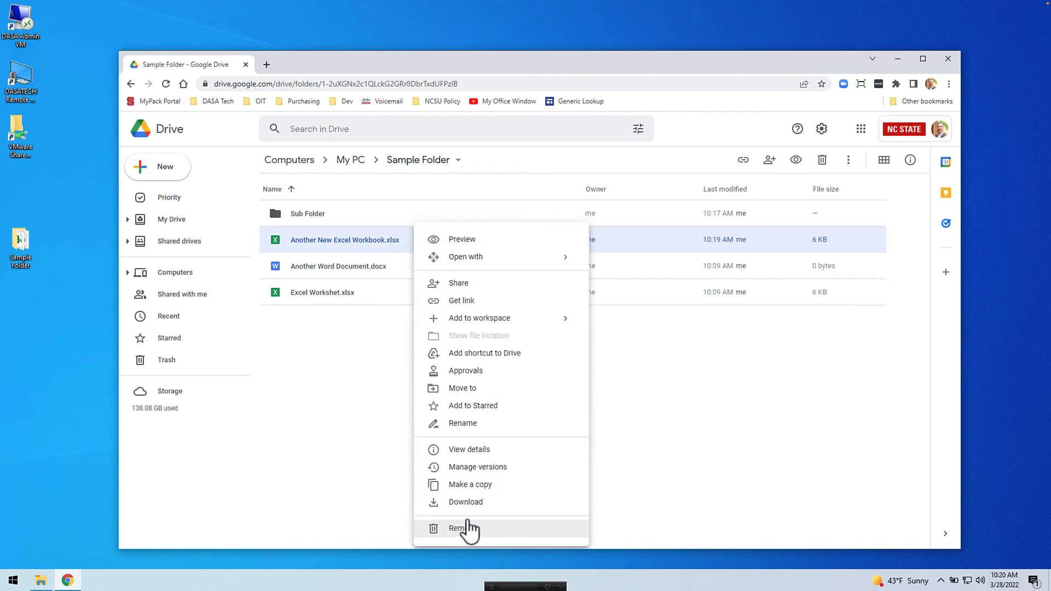
click(495, 525)
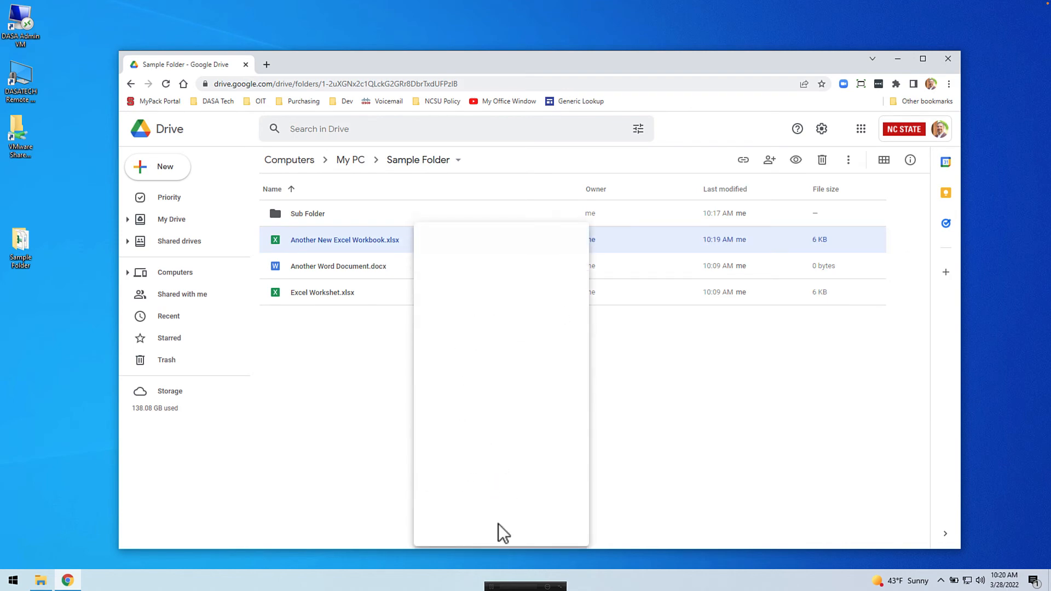
click(569, 362)
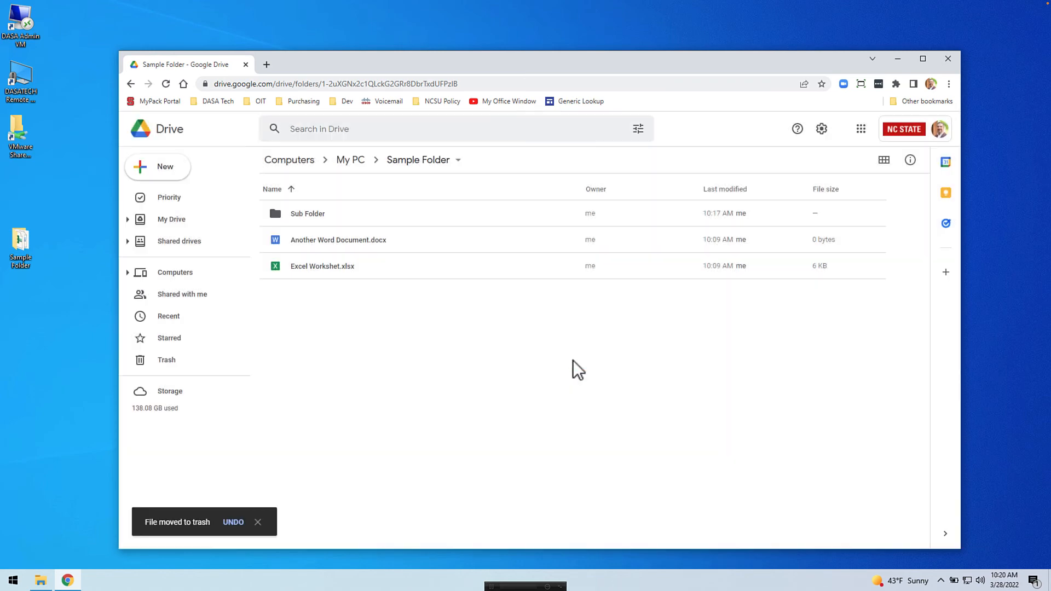
Step: Rename Excel Workshet.xlsx to Excel Worksheet.xlsx on the web, then return to the local Sample Folder
right_click(382, 271)
click(431, 423)
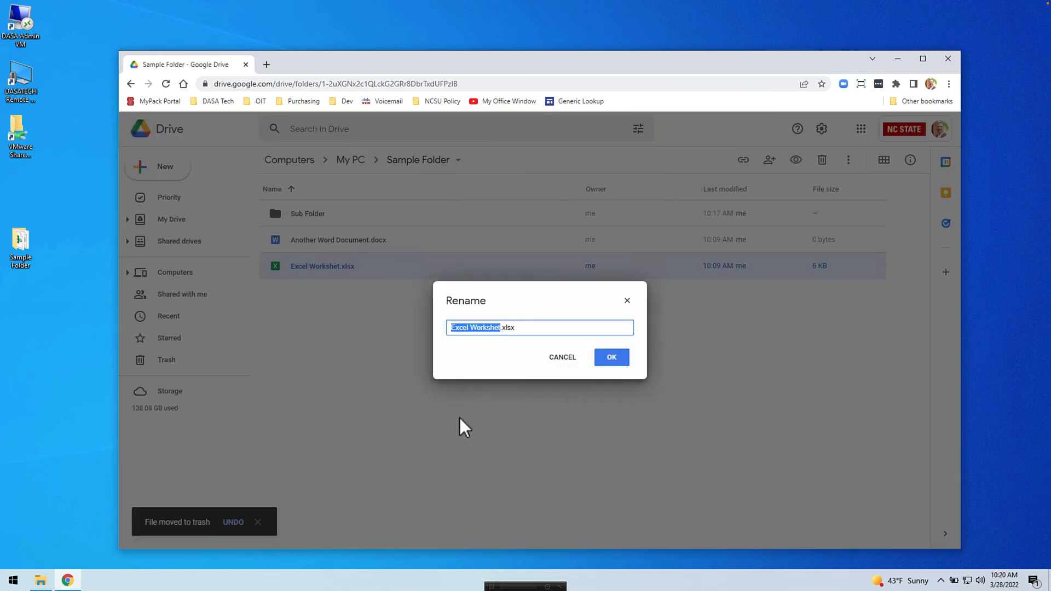
key(Right)
key(Left)
text(e)
key(Return)
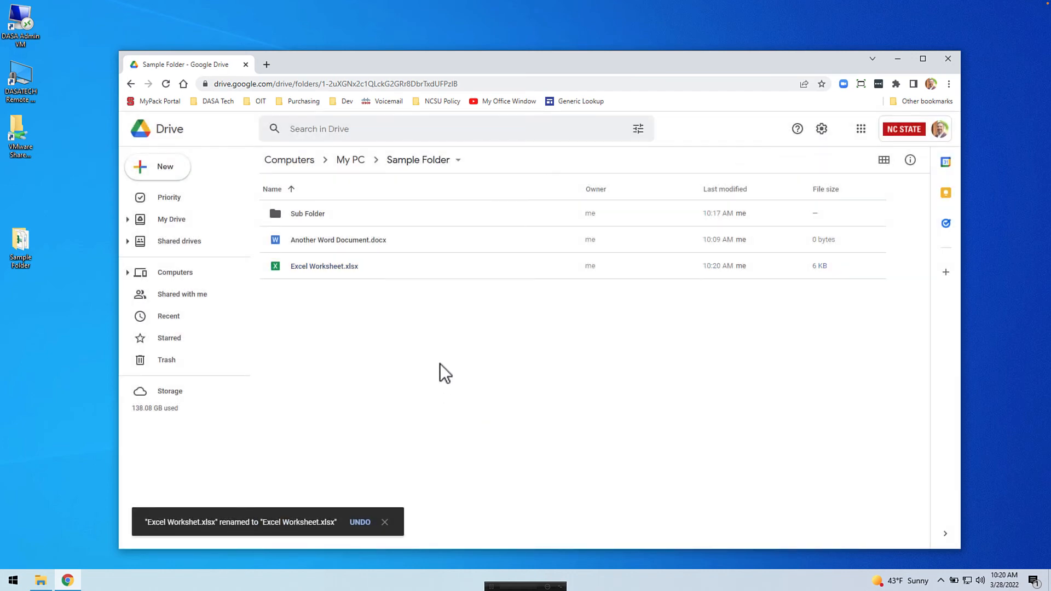
click(40, 580)
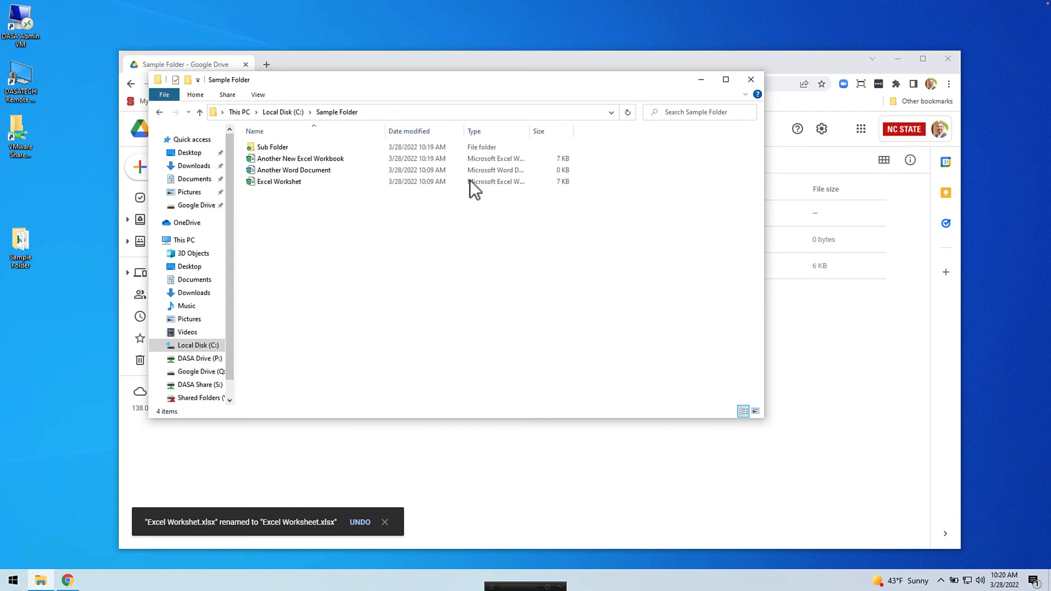
Step: Refresh the local Sample Folder and dismiss Drive's 'Items removed' notification
right_click(377, 238)
click(411, 282)
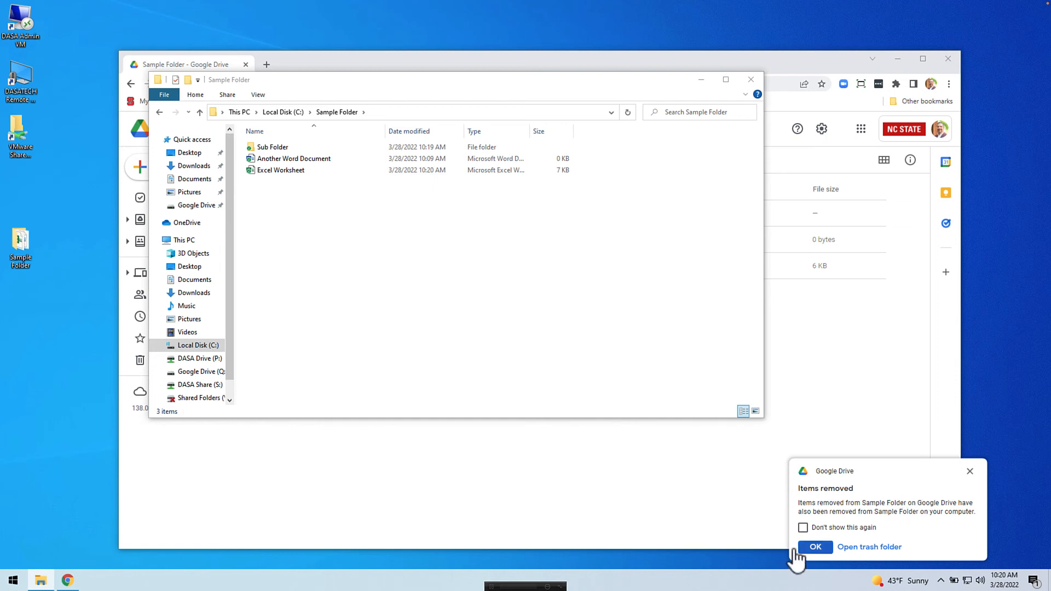
click(808, 547)
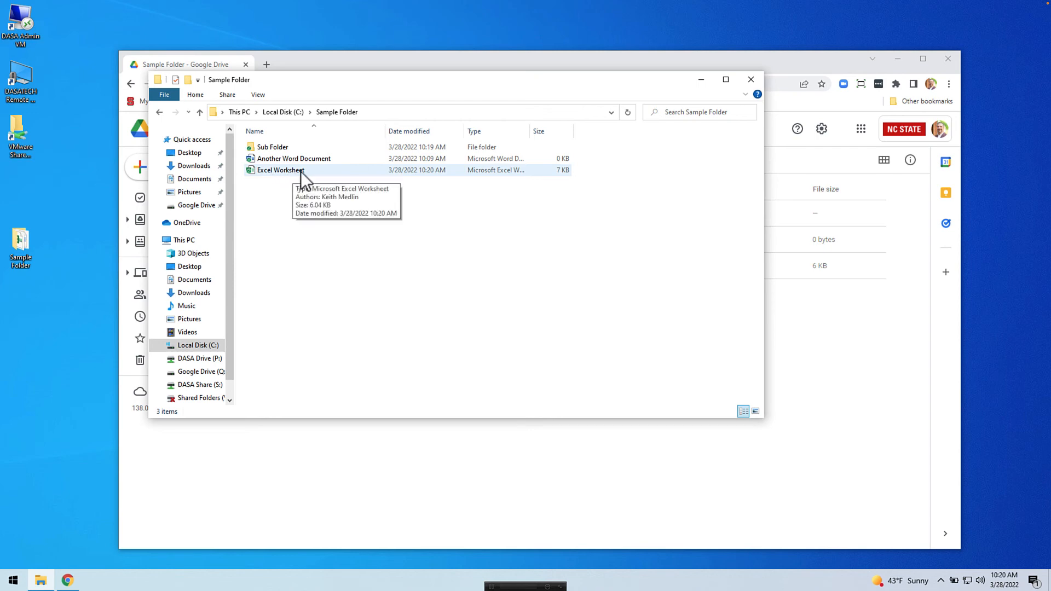
Step: Close File Explorer and preview Proof of Completion.pdf in My Drive's Proof of Completion folder
click(755, 78)
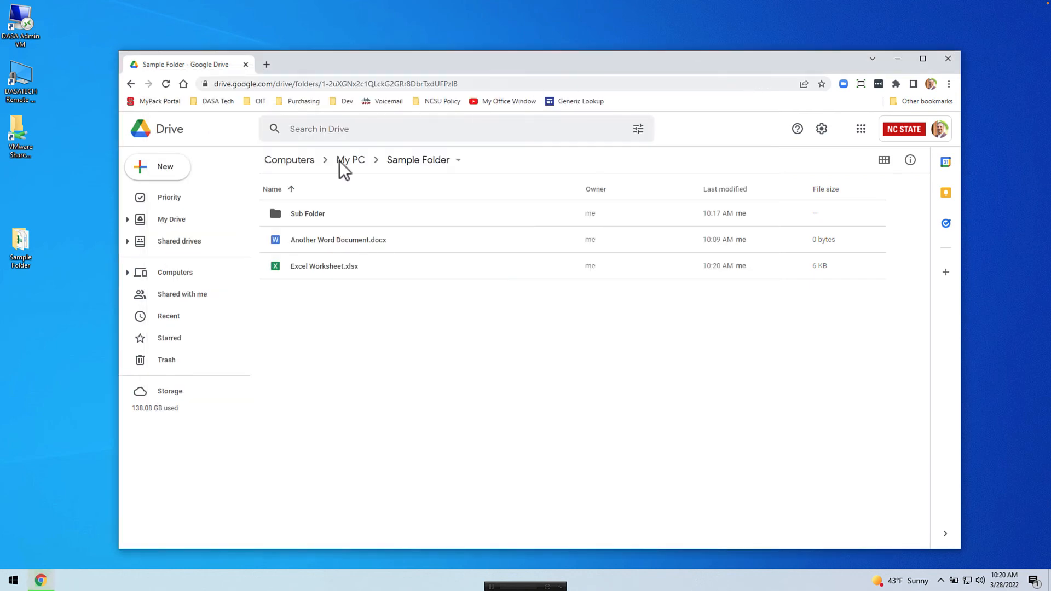
click(172, 220)
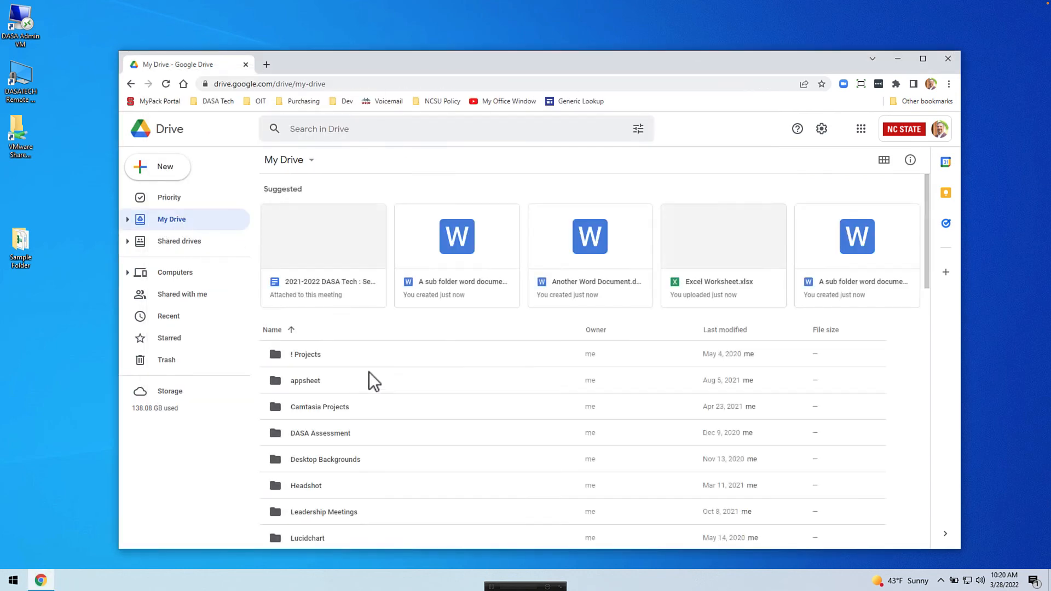
scroll(363, 373, down, 5)
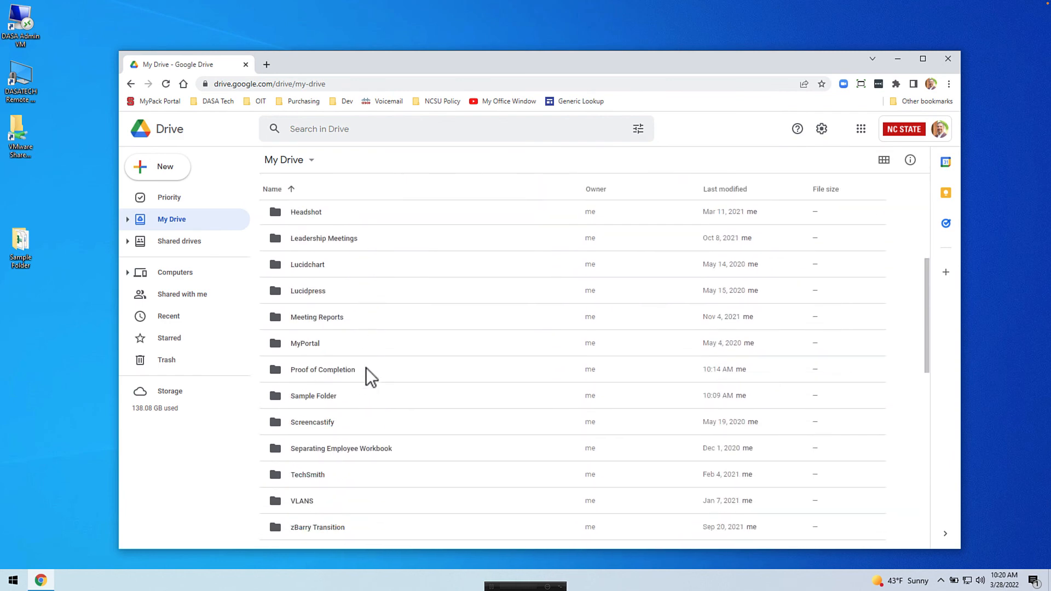
double_click(364, 369)
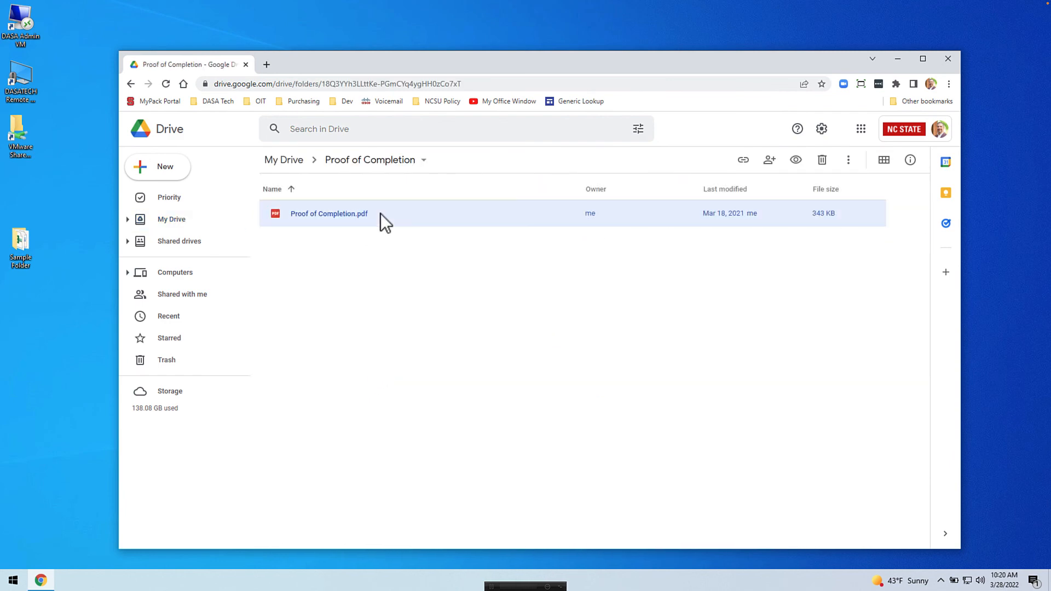
double_click(380, 214)
key(alt+Left)
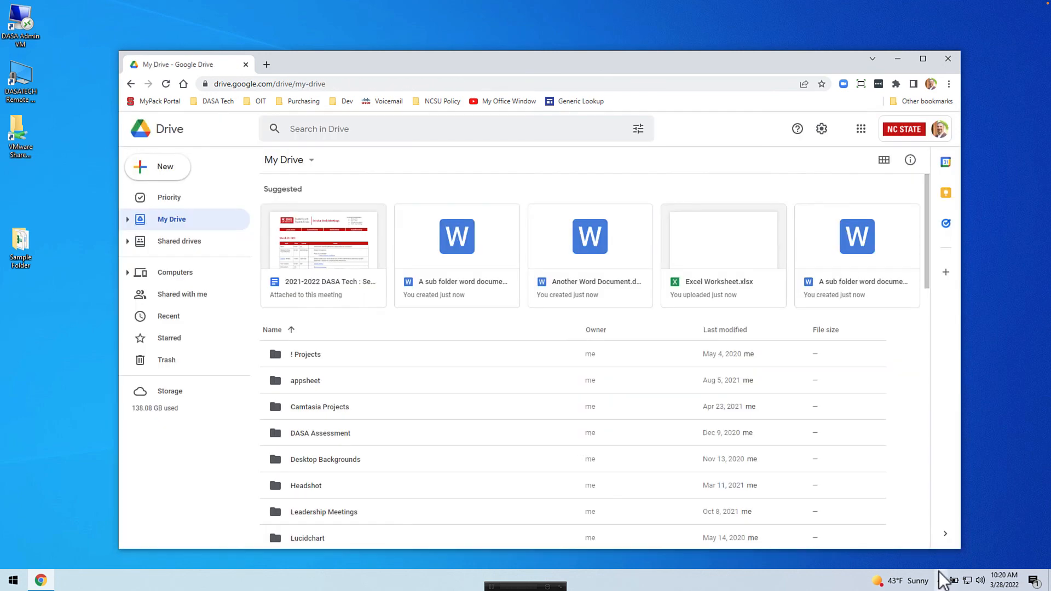
click(941, 580)
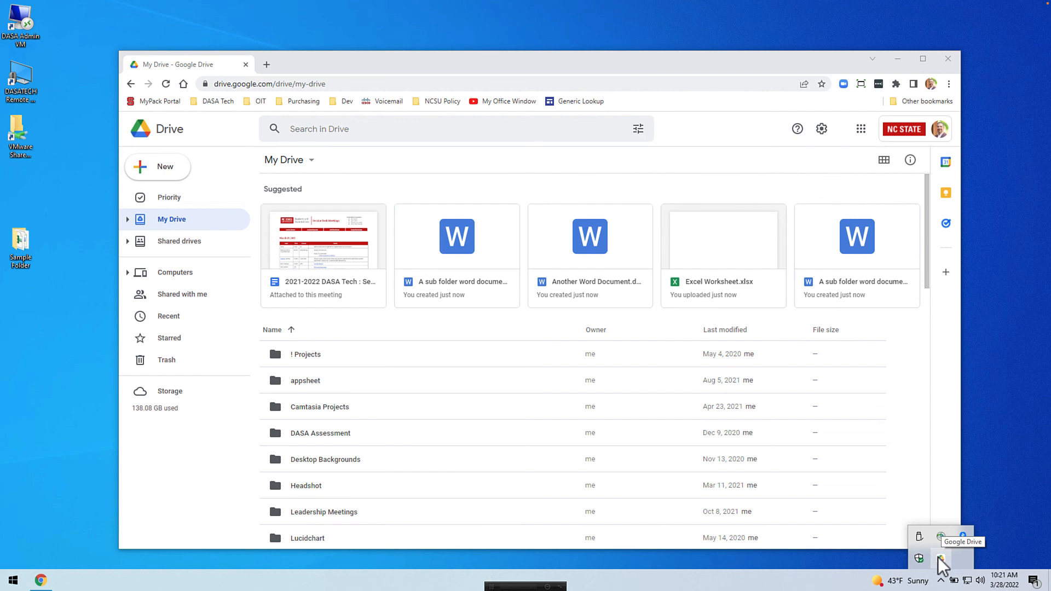
Step: Uncheck Sync with Google Drive for Sample Folder in Preferences and confirm Stop syncing
click(940, 558)
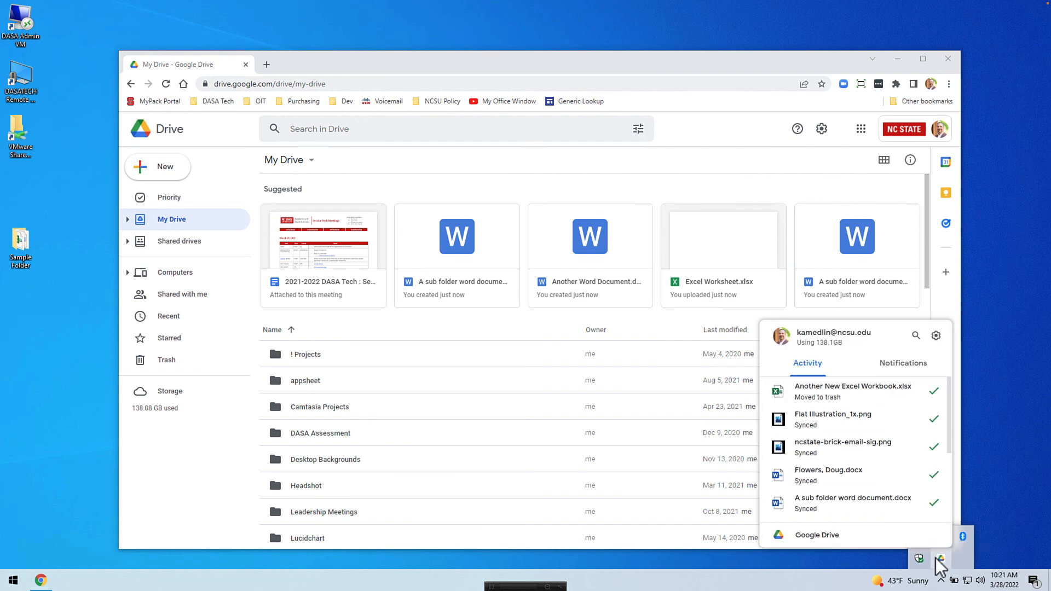
click(929, 335)
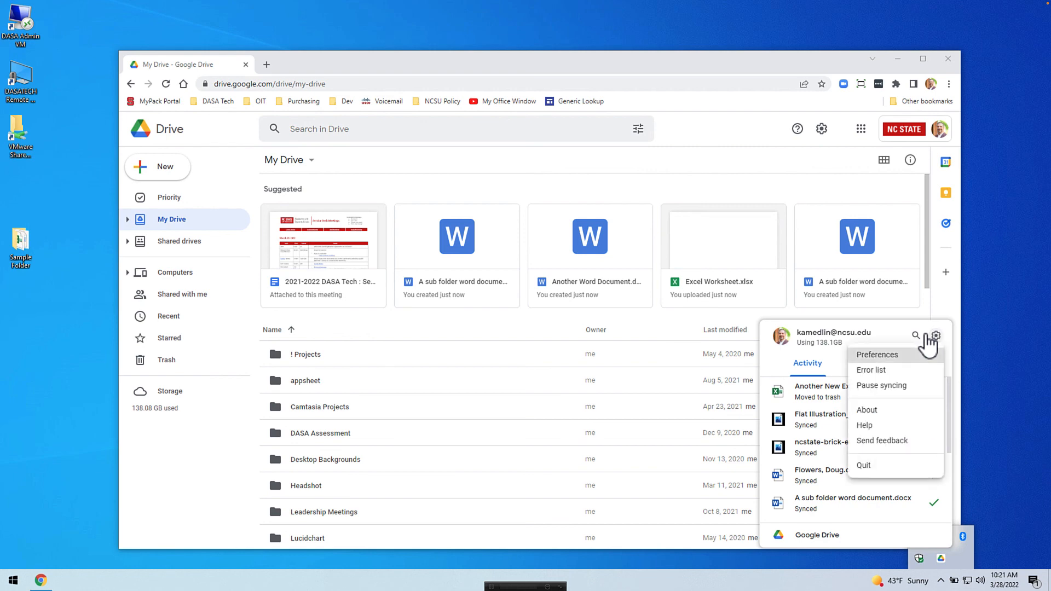
click(910, 353)
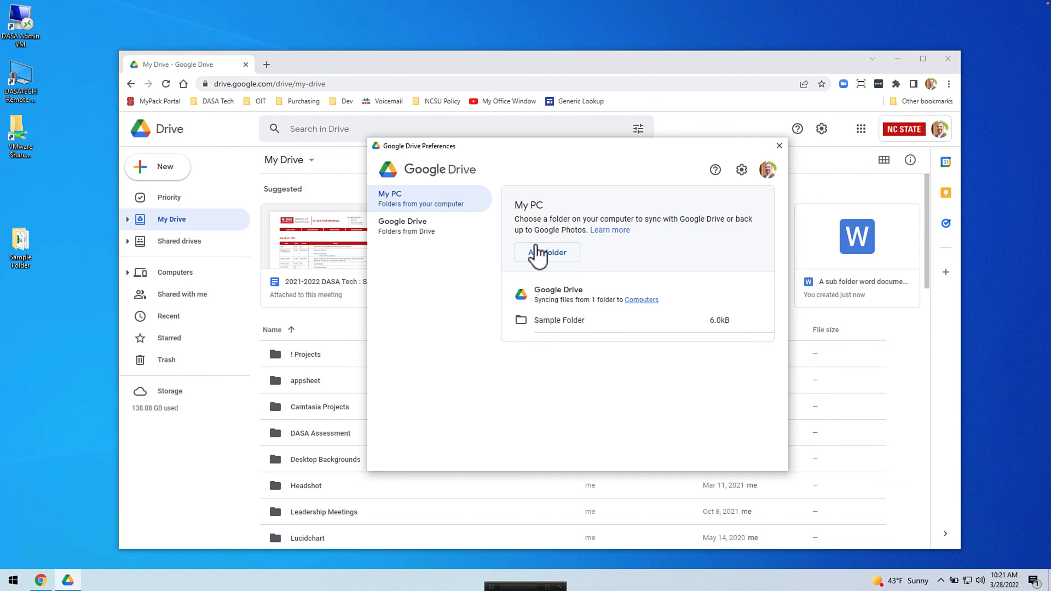
click(593, 319)
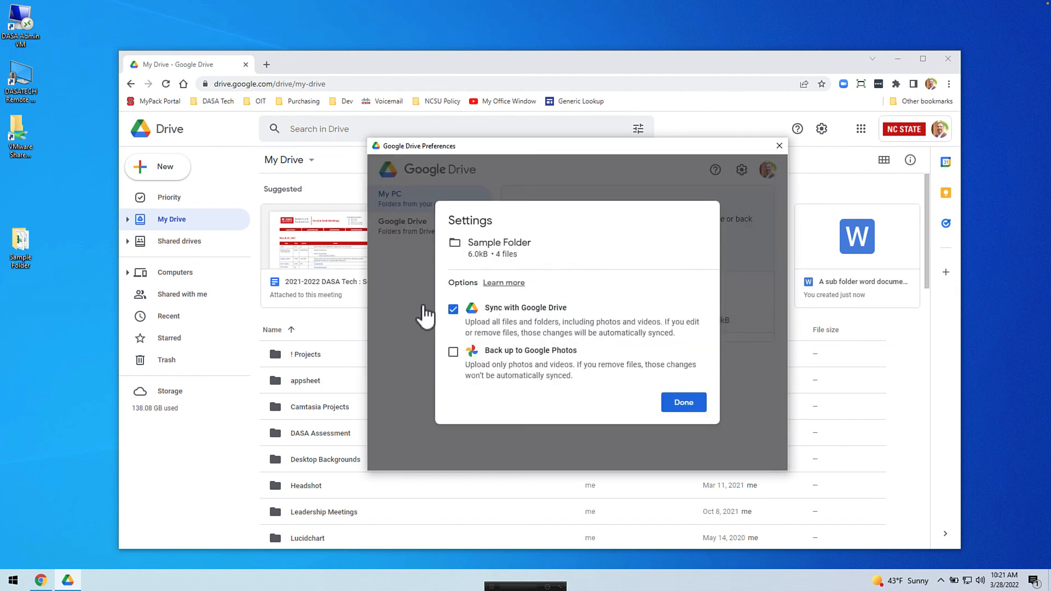
click(452, 309)
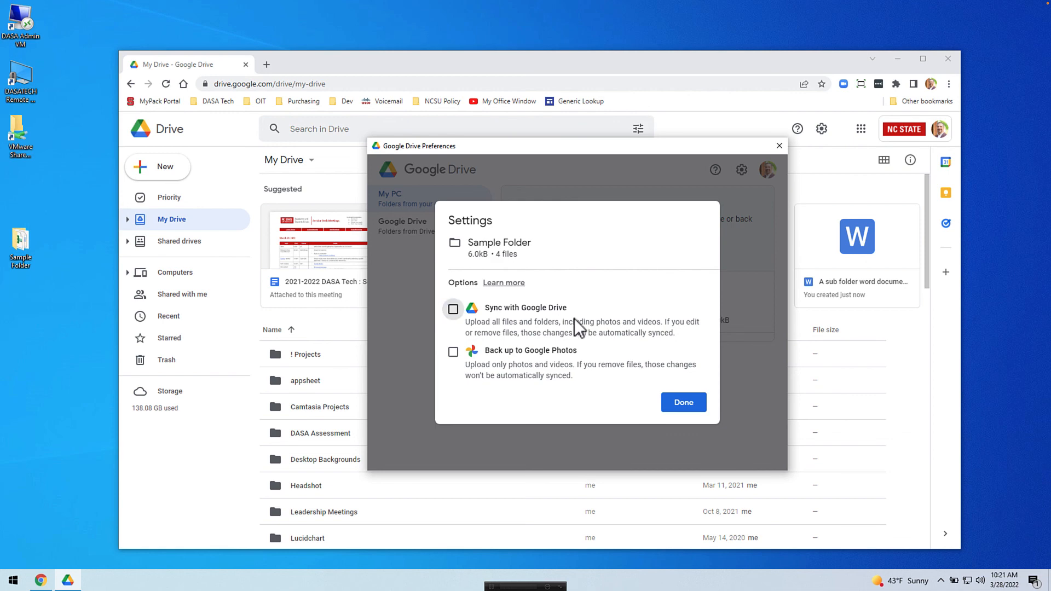
click(683, 402)
click(658, 346)
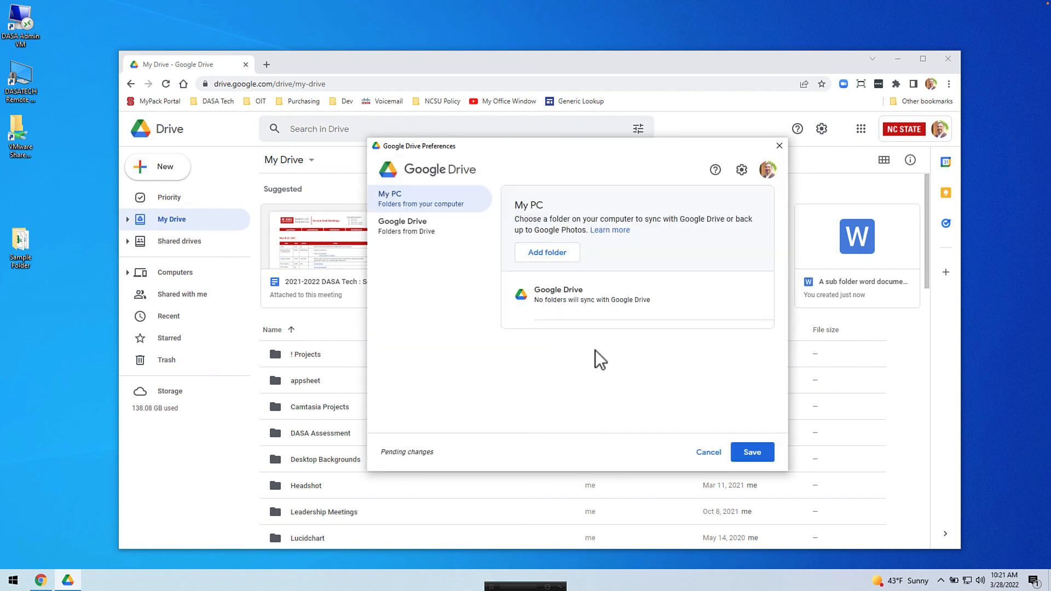
Step: Save the sync removal, confirm My Drive still uses Stream files, and return to My PC
click(754, 453)
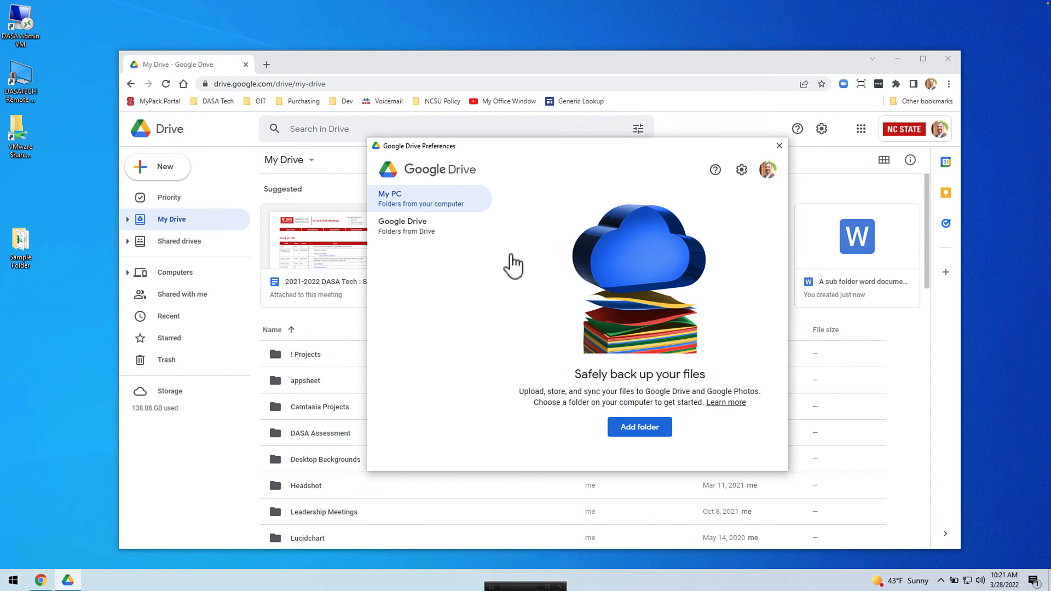
click(405, 225)
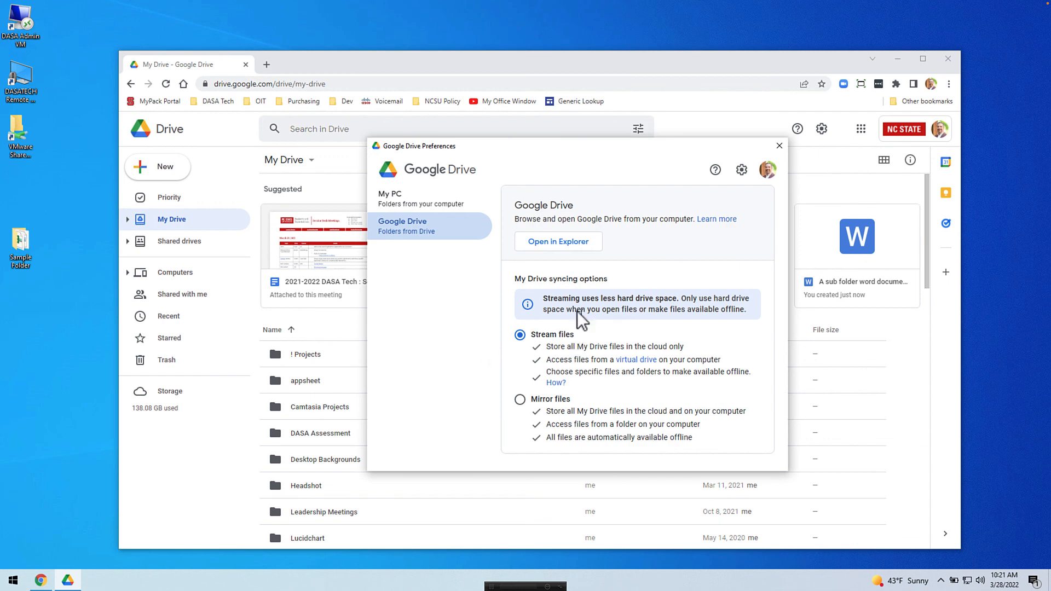
click(425, 242)
click(406, 204)
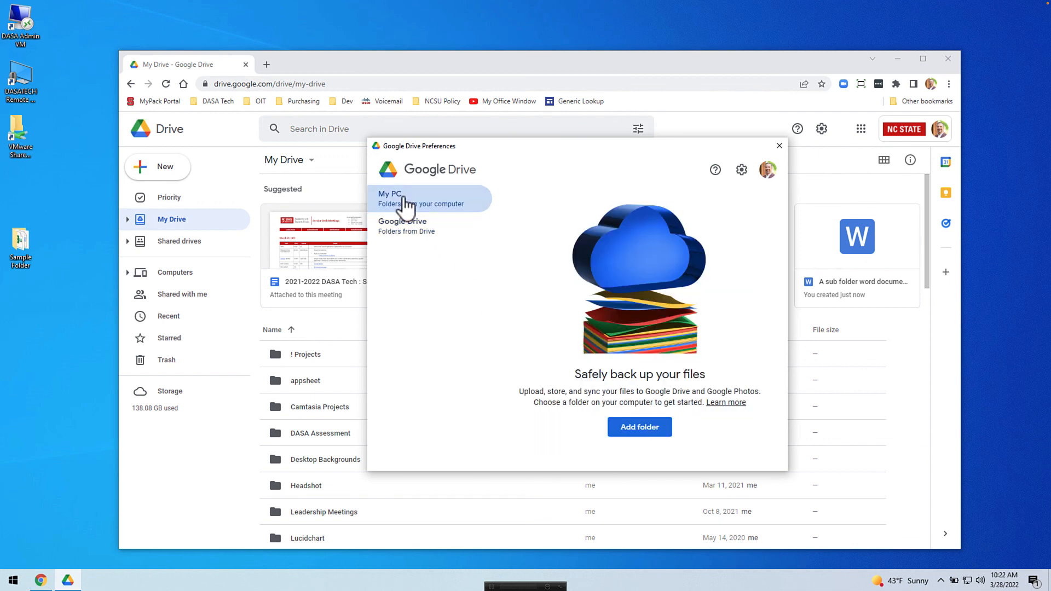